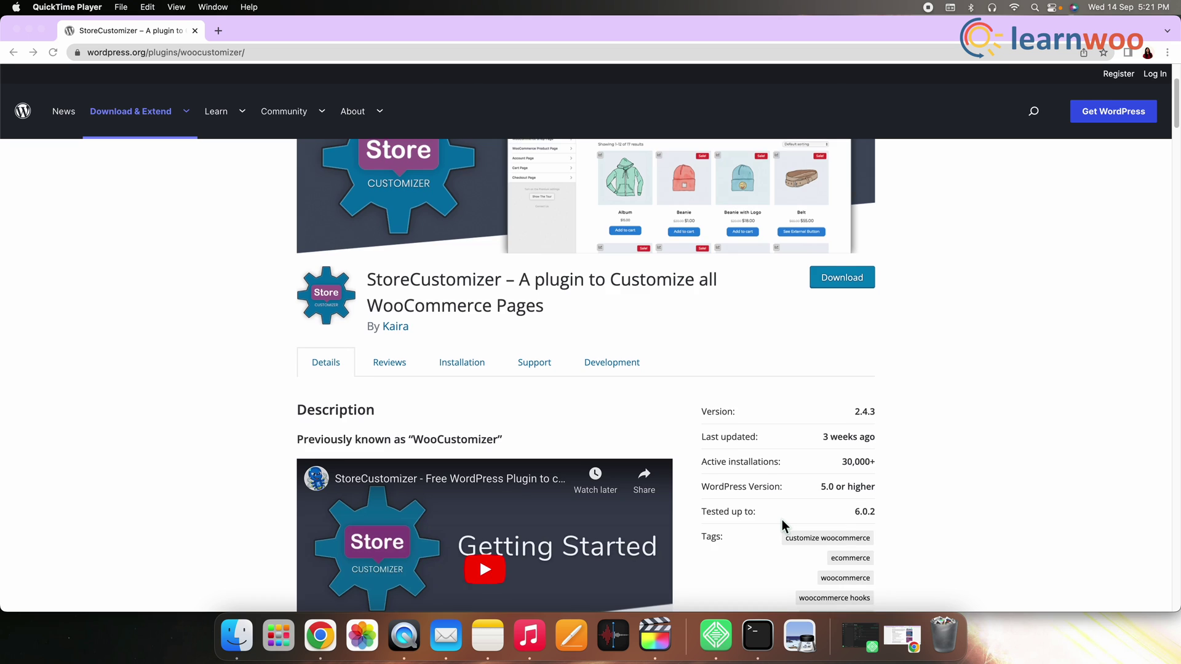
Step: Read through the StoreCustomizer plugin page, examining its description, version details, ratings and support information
scroll(783, 521, down, 6)
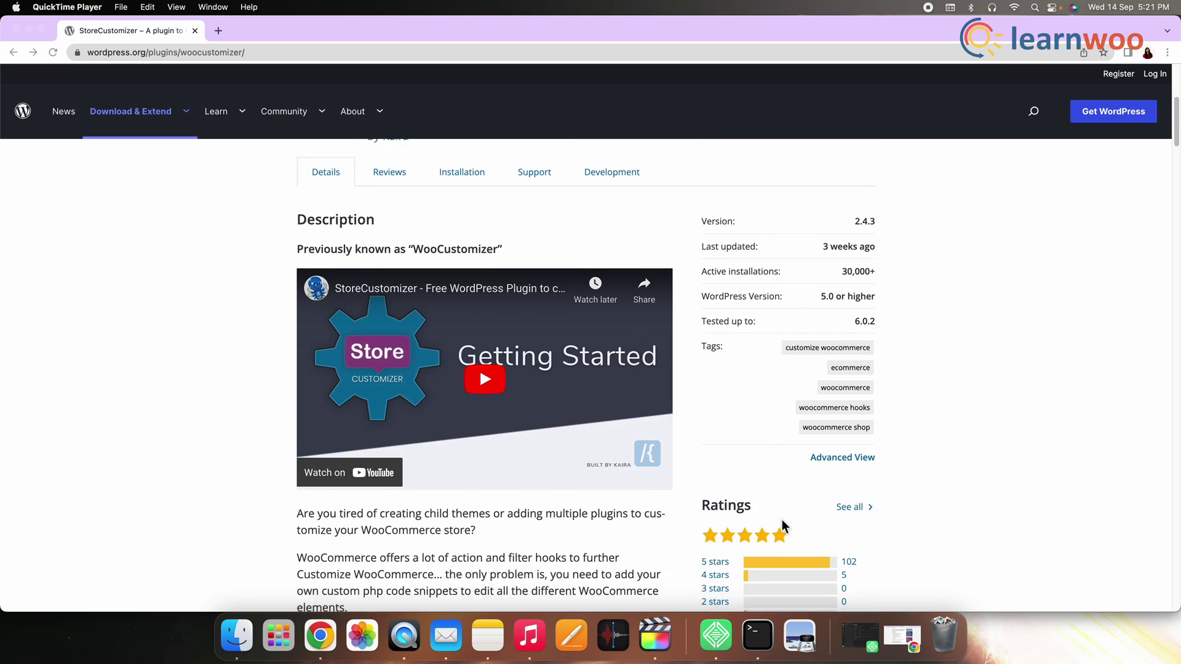
scroll(782, 522, down, 6)
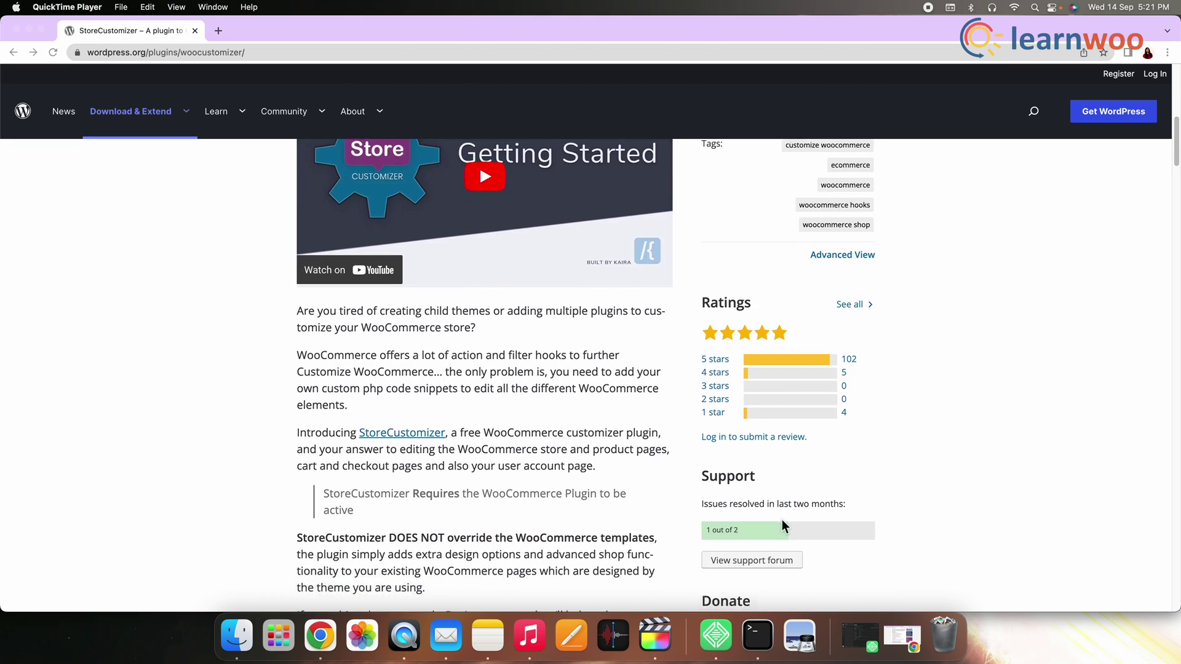
scroll(781, 523, down, 10)
scroll(782, 526, down, 7)
scroll(782, 521, down, 2)
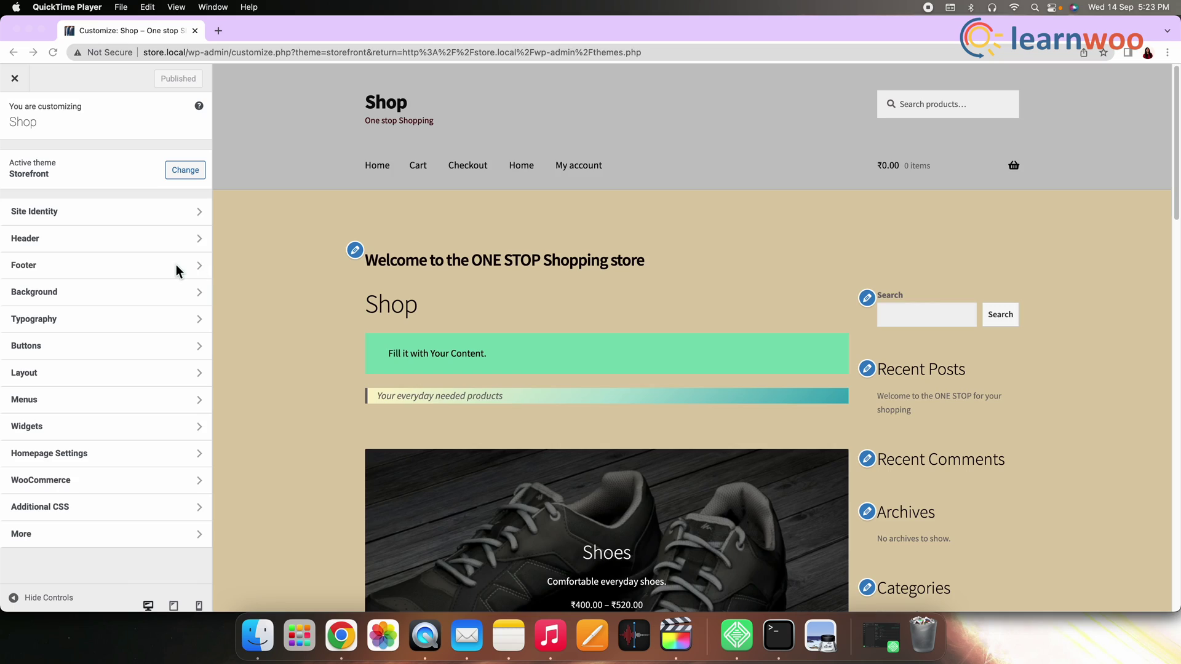
Step: Look over the Storefront theme's customizer sections, the shop page preview and the Background settings
click(153, 218)
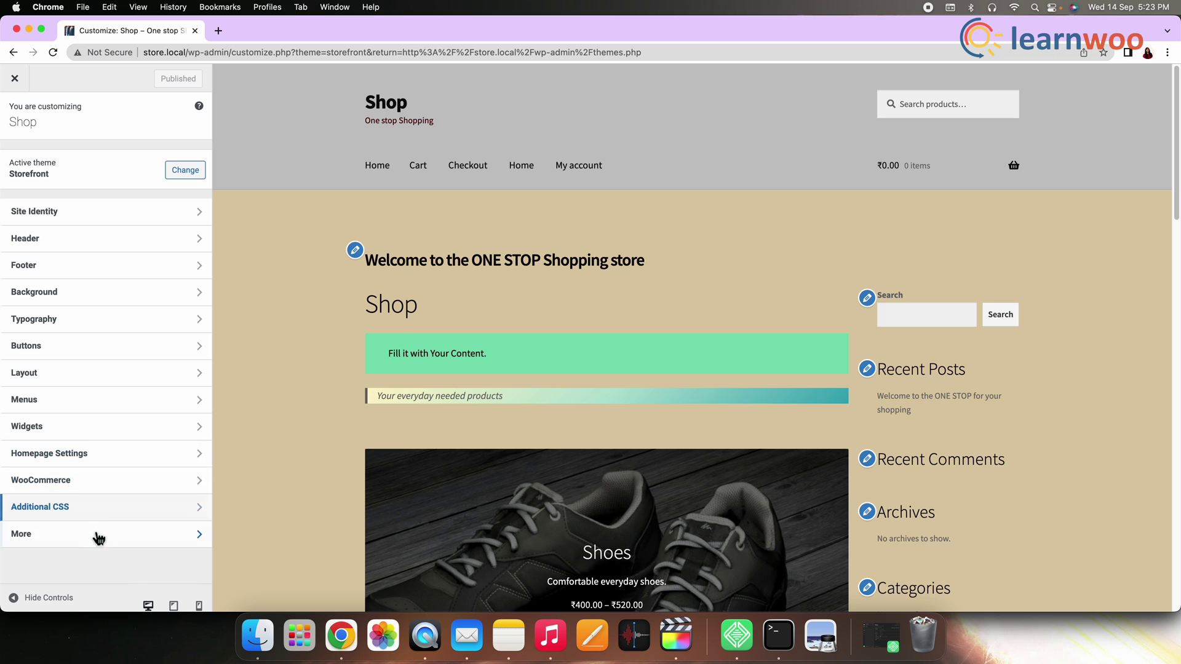
scroll(485, 374, down, 7)
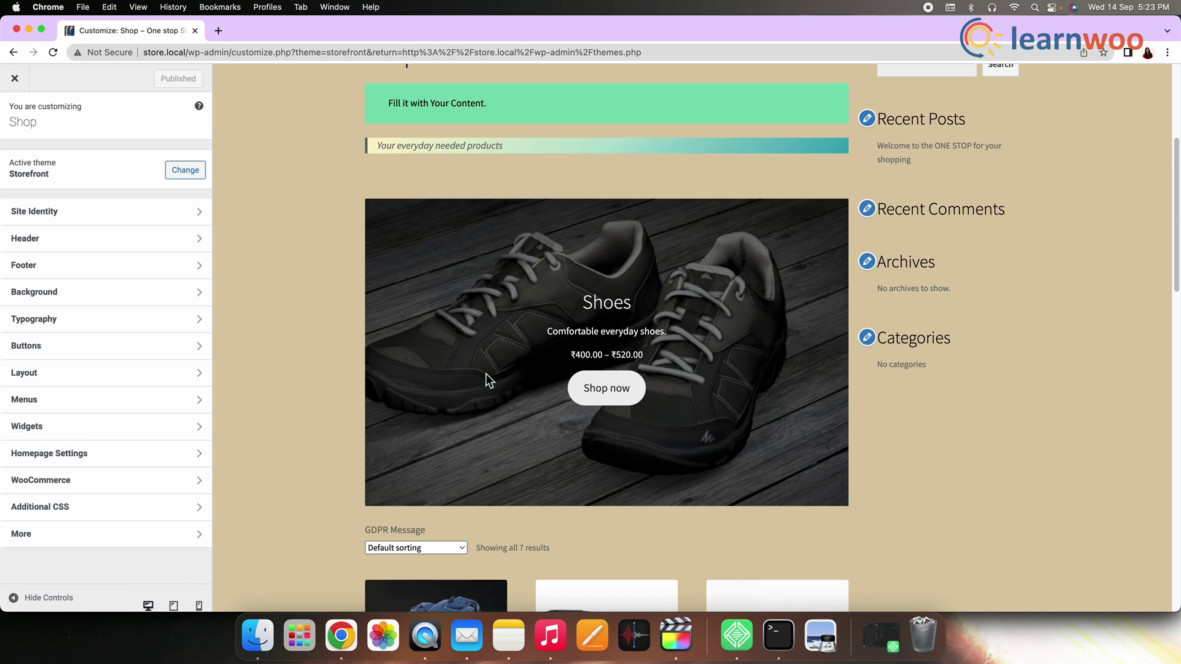
scroll(486, 377, down, 1)
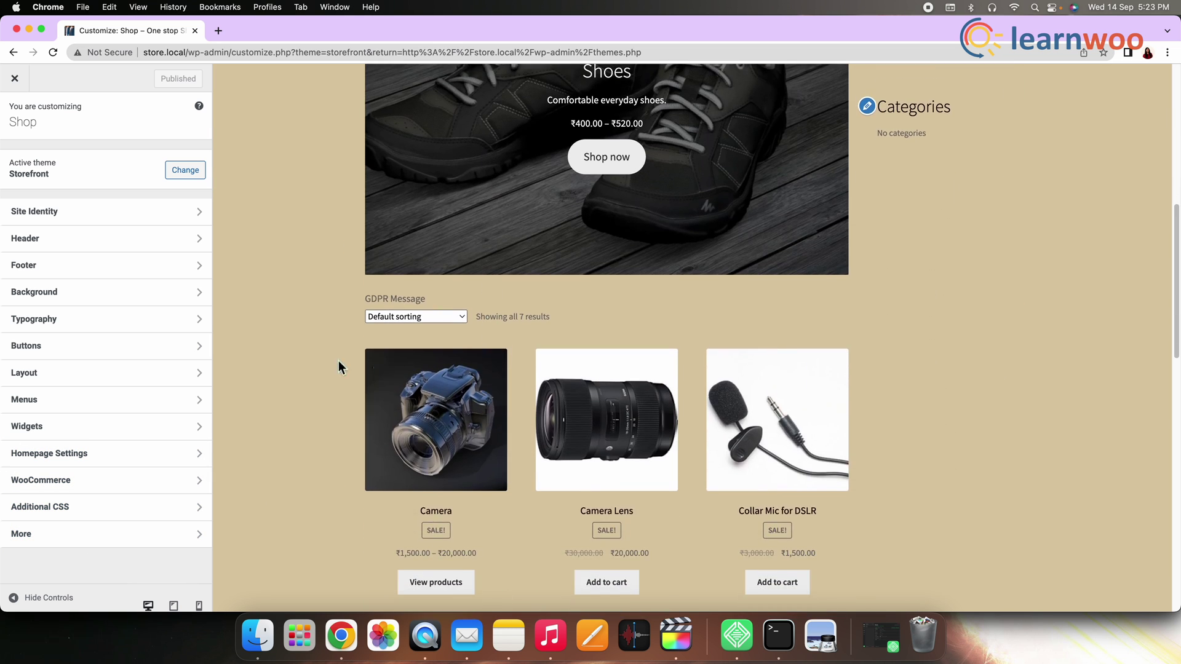
click(106, 298)
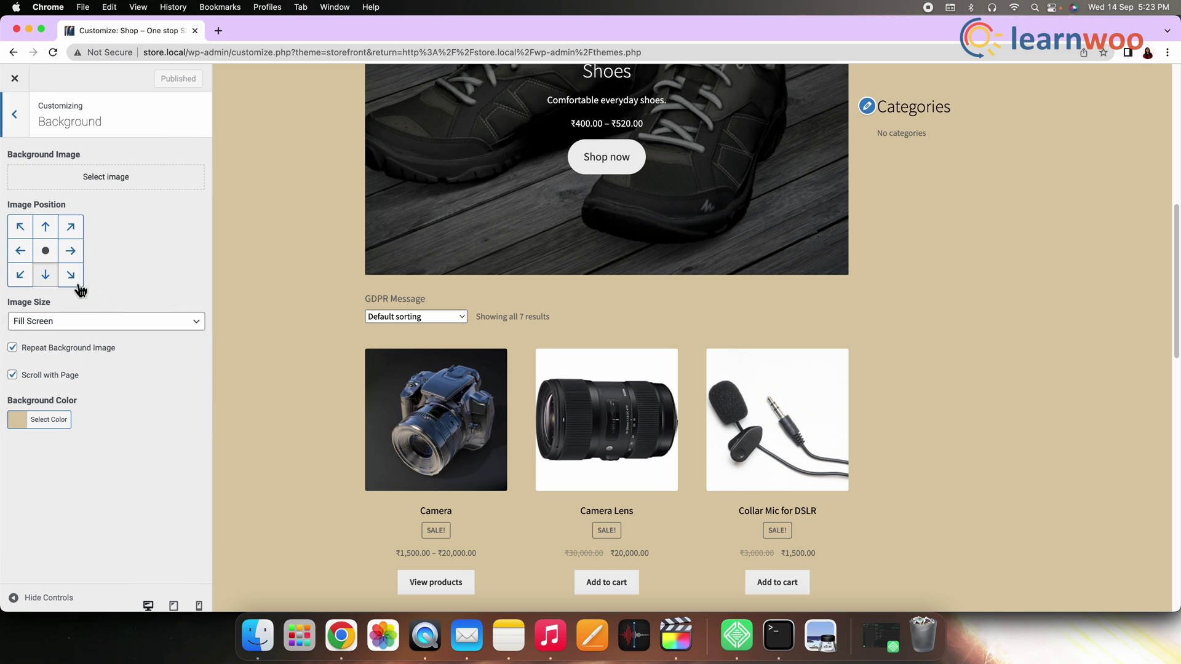
click(15, 115)
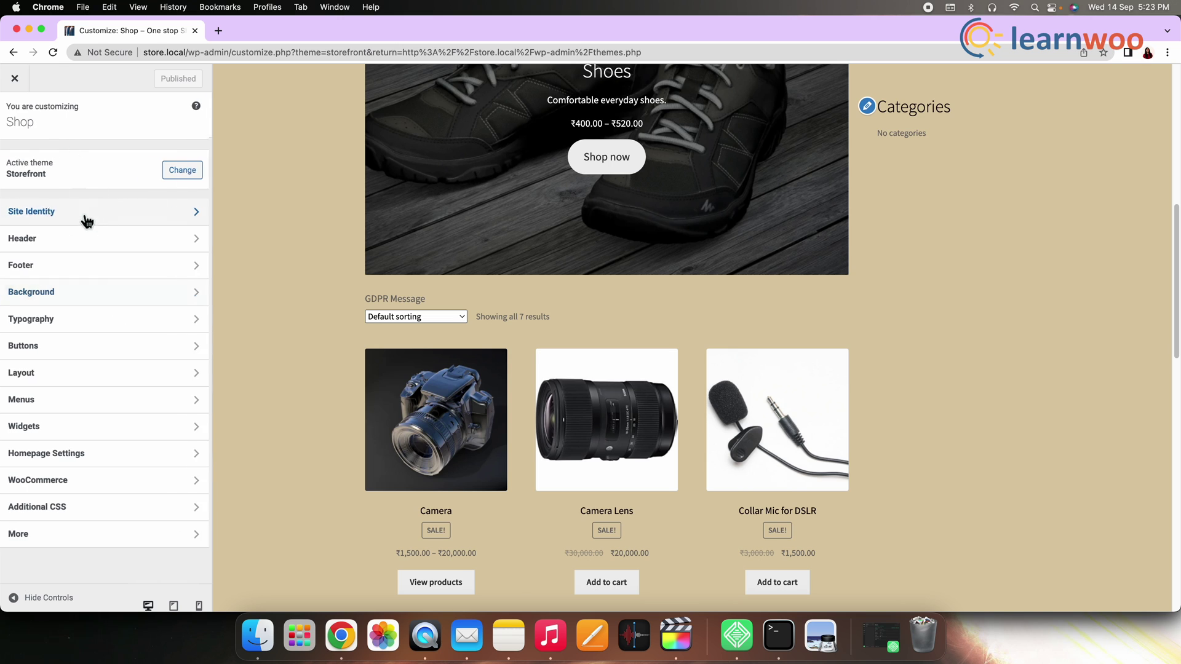
click(86, 222)
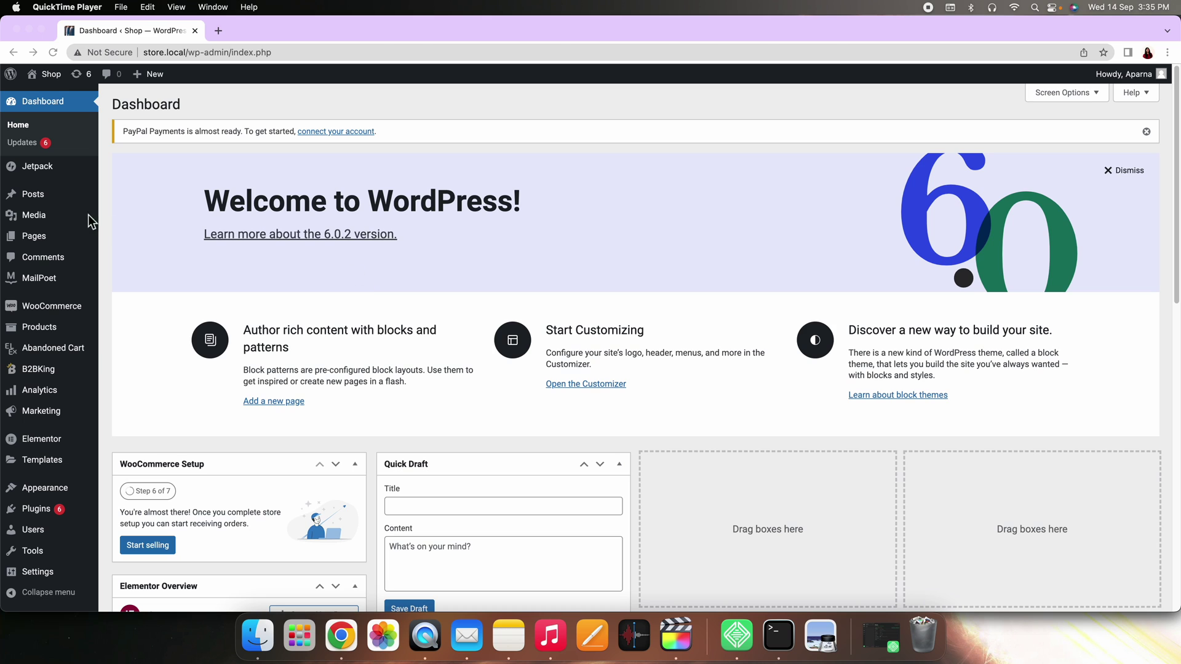
Step: Open the Shop page for editing and add a Quote block and a Heading block below its content
click(38, 244)
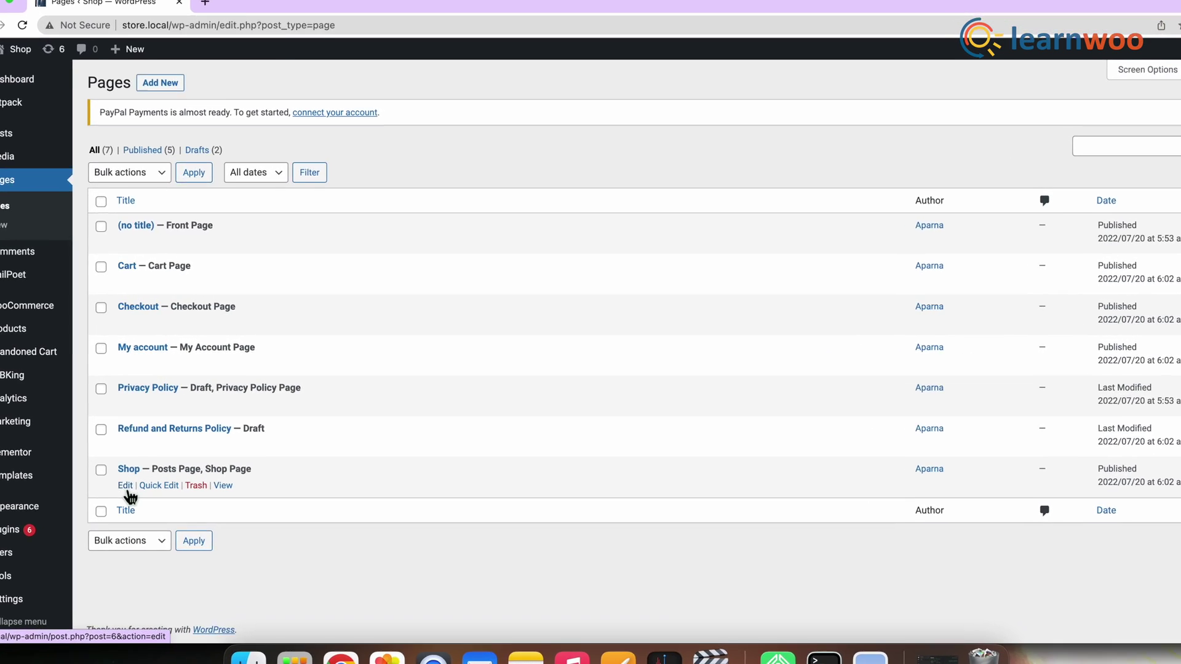
click(101, 511)
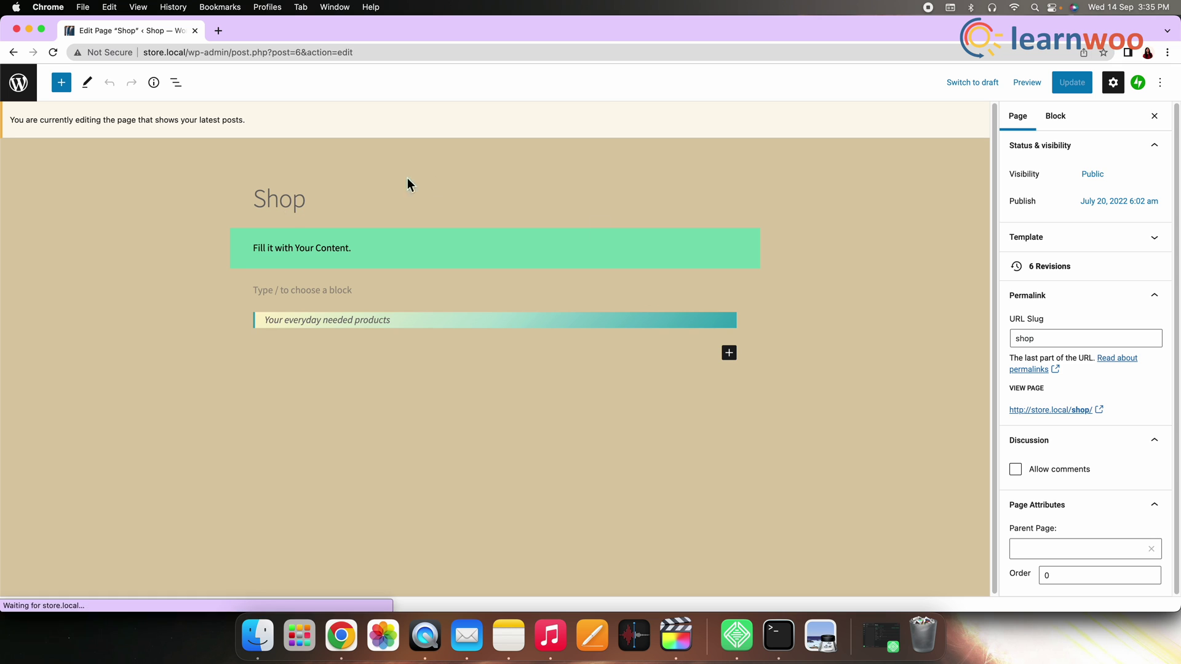
click(62, 83)
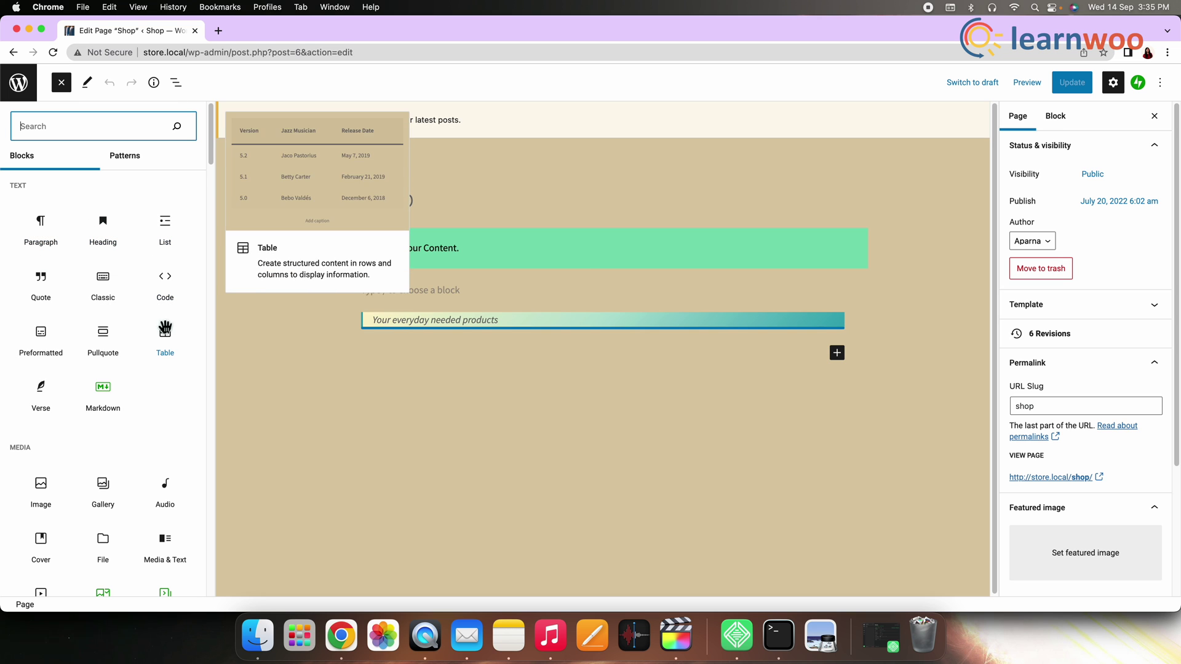
drag(46, 305, 49, 309)
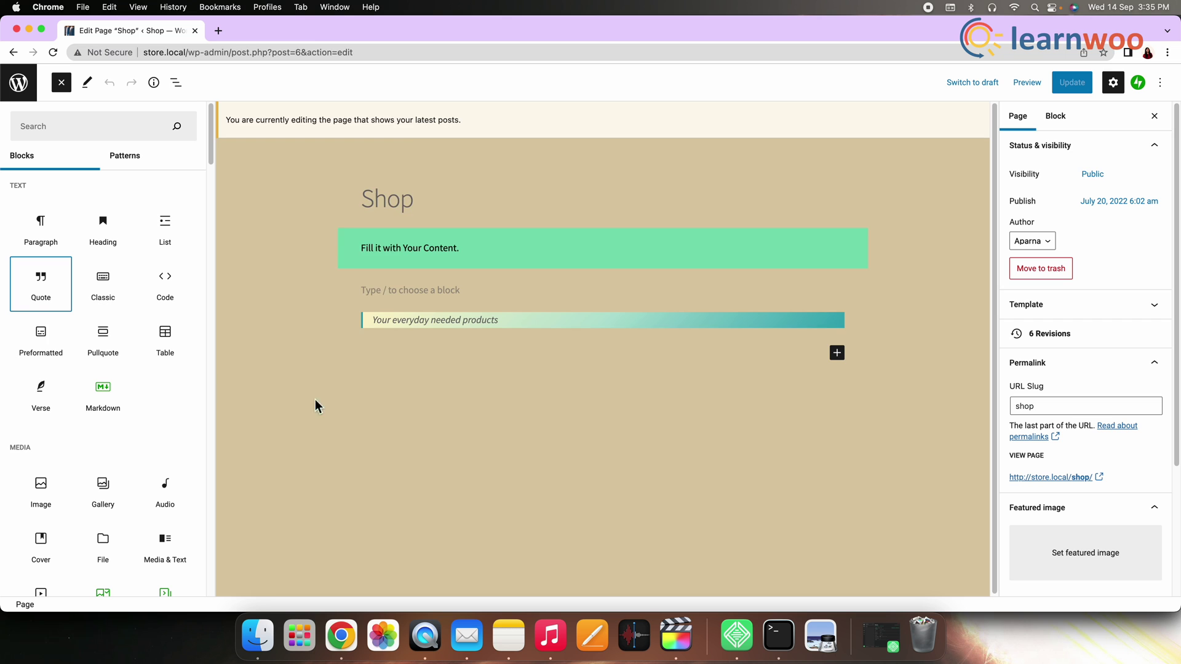
click(56, 290)
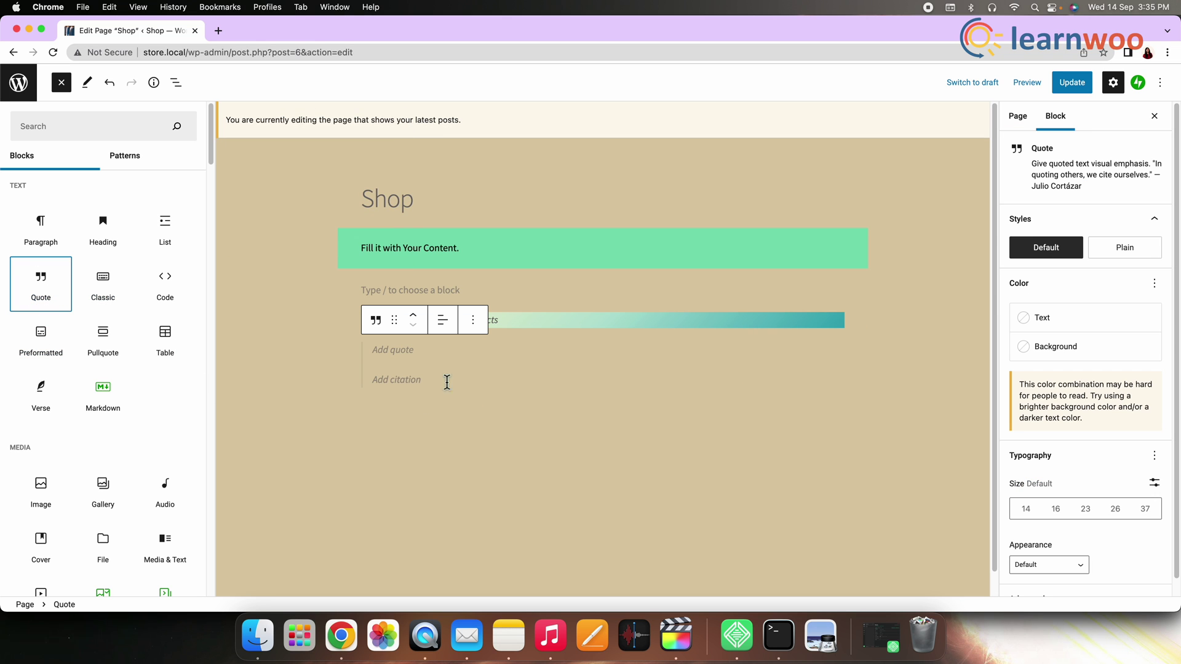
click(111, 253)
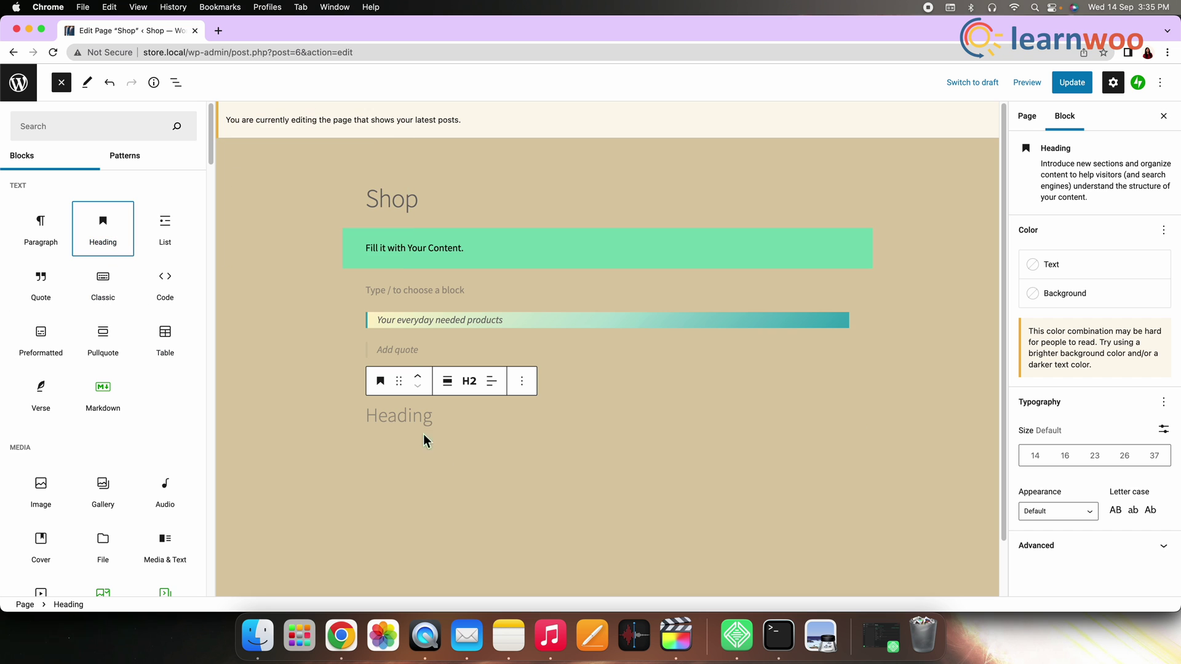
Step: Add a WooCommerce Featured Product block below the heading and set it to display the first "shoes" product
scroll(111, 369, down, 20)
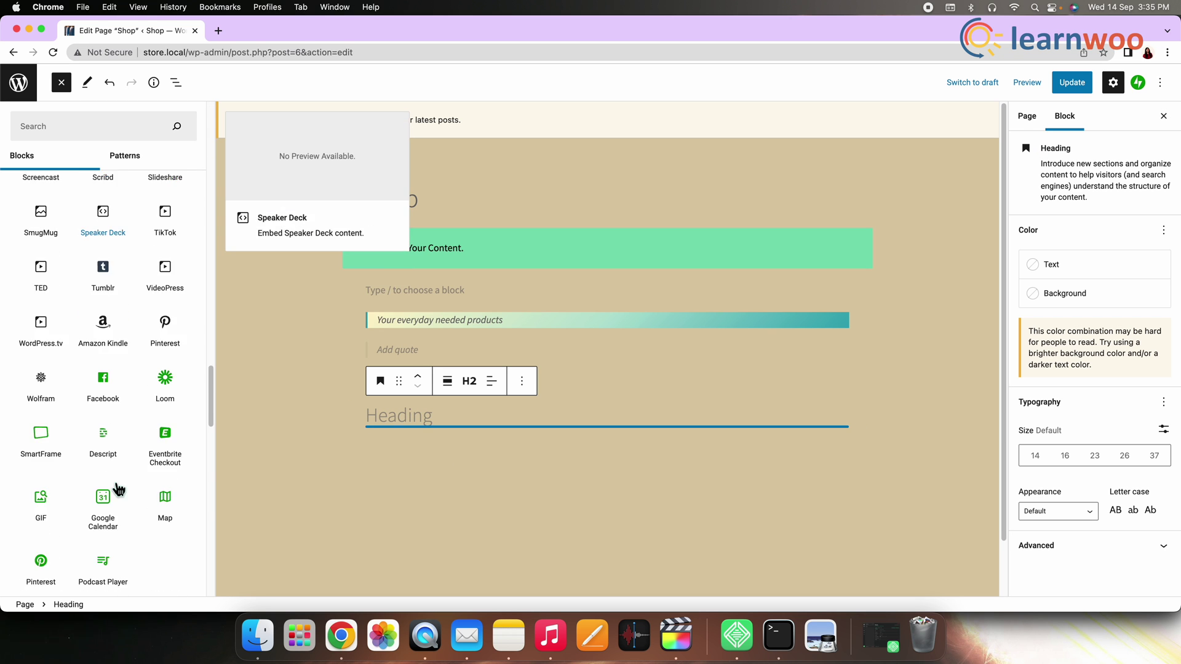
drag(168, 280, 238, 396)
click(178, 309)
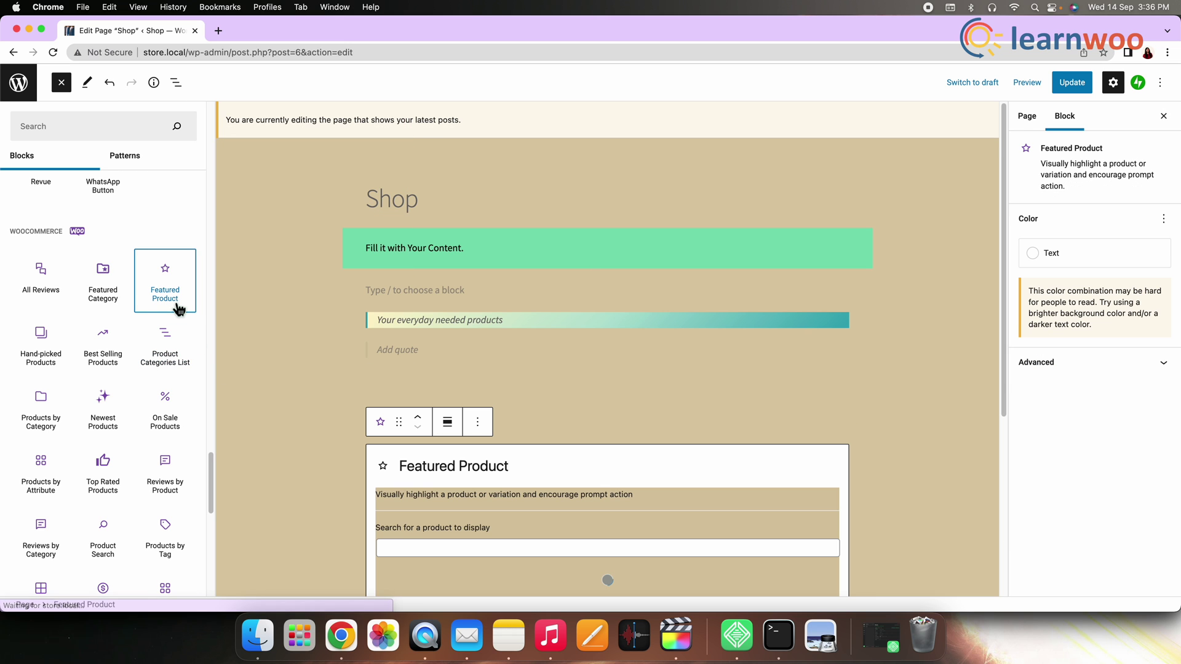
scroll(543, 478, down, 5)
click(410, 285)
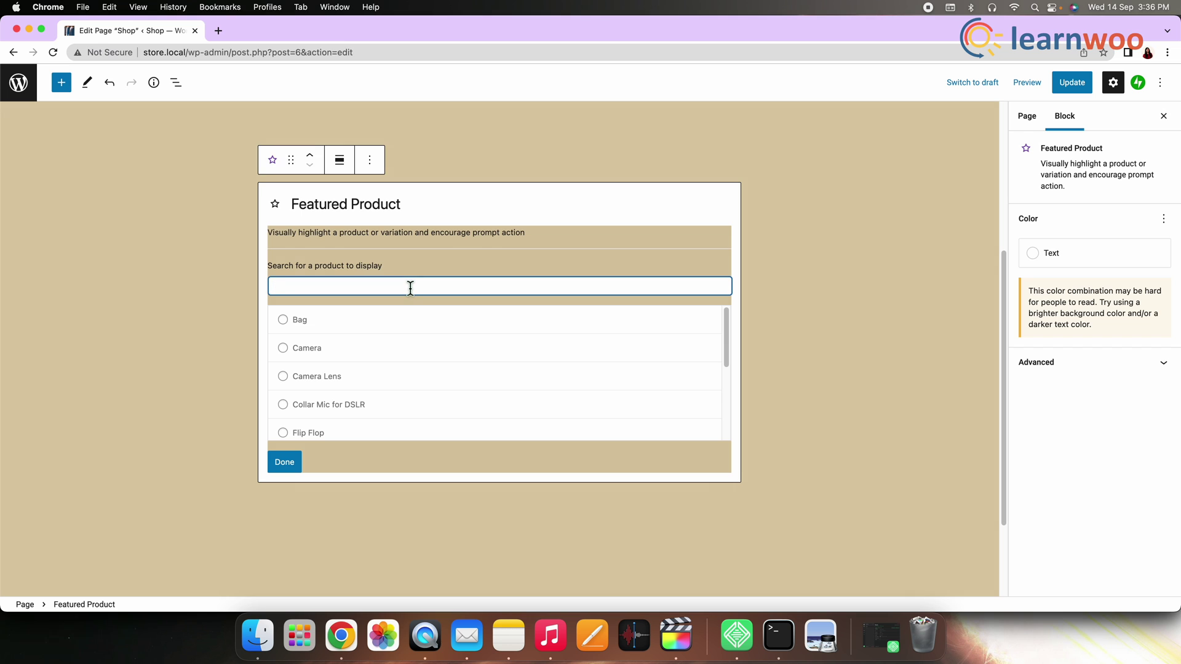
text(shoes)
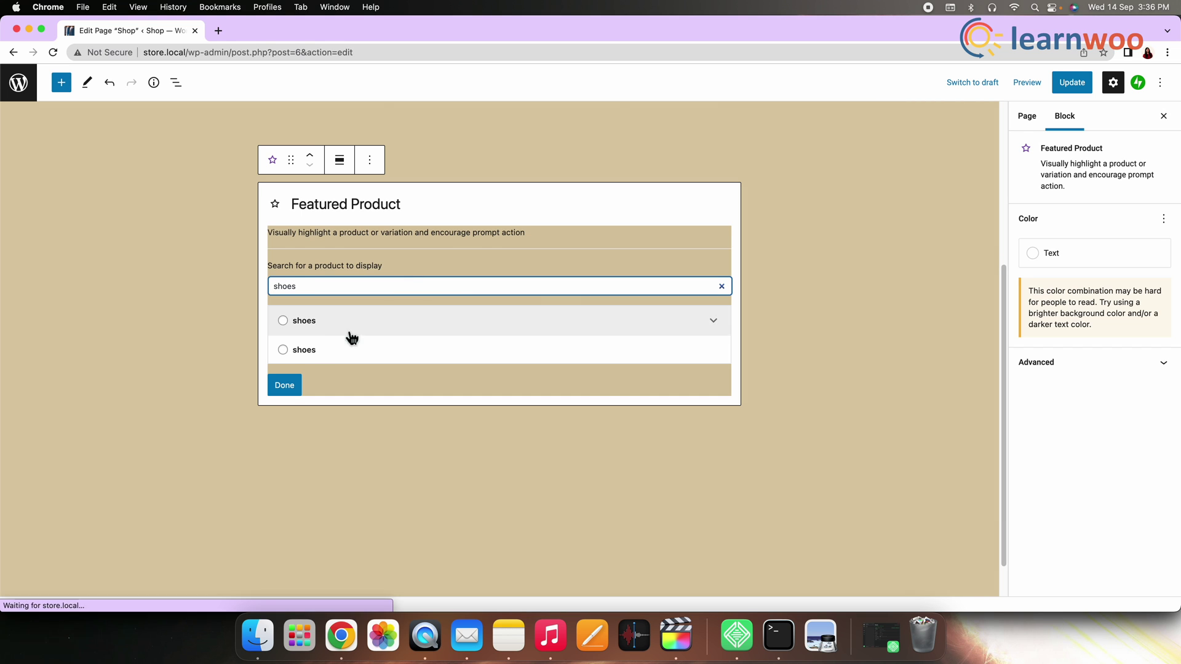
click(290, 325)
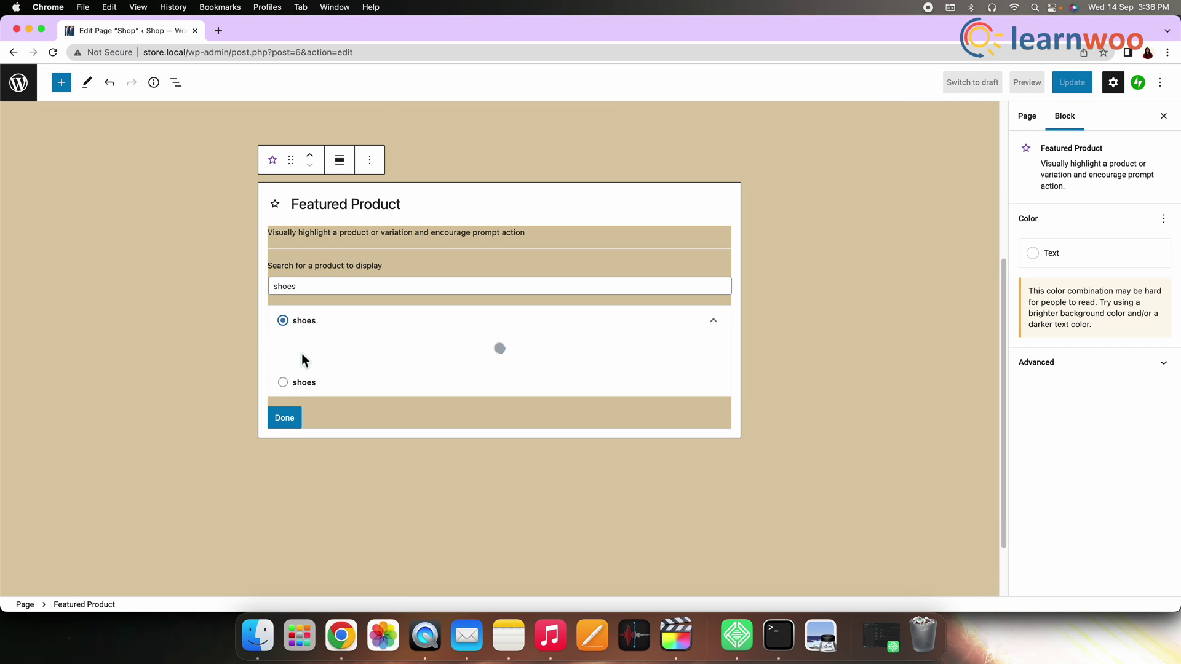
click(293, 420)
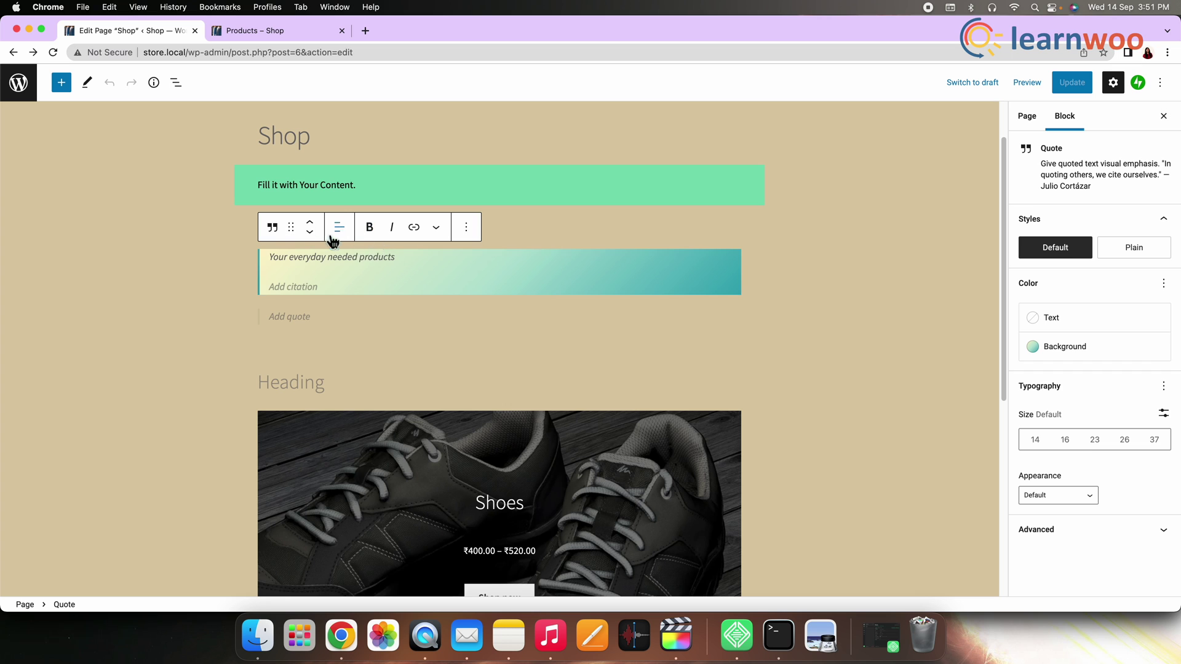
Step: Open the block options of the "Your everyday needed products" quote and of the empty heading
click(467, 228)
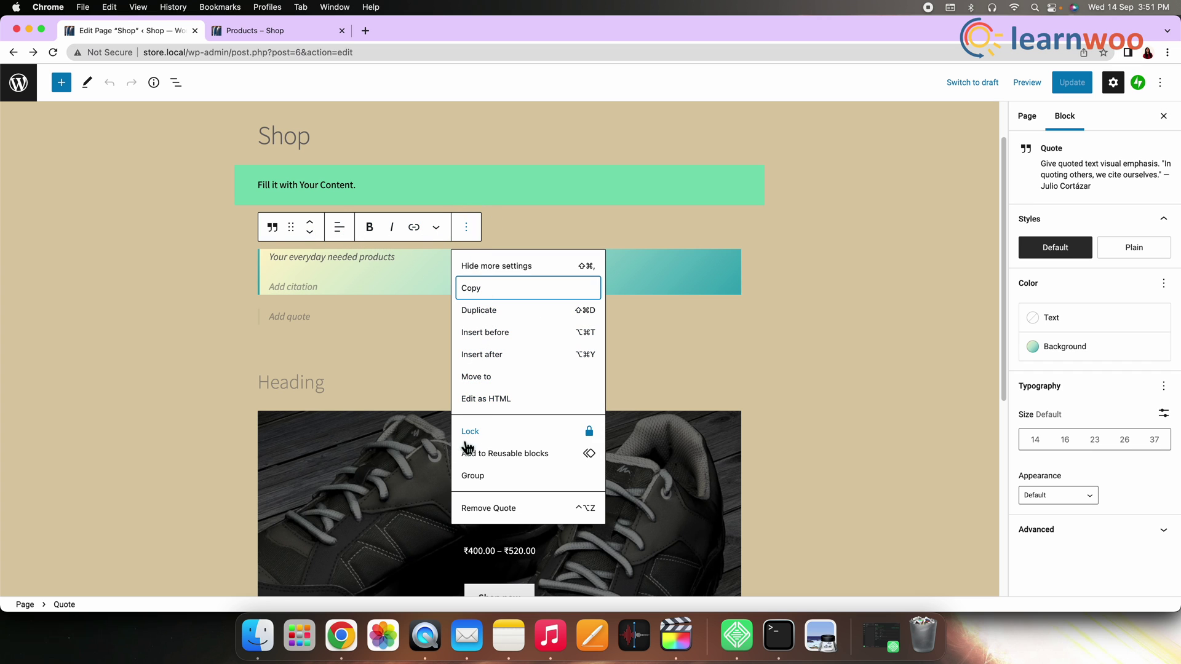
click(315, 378)
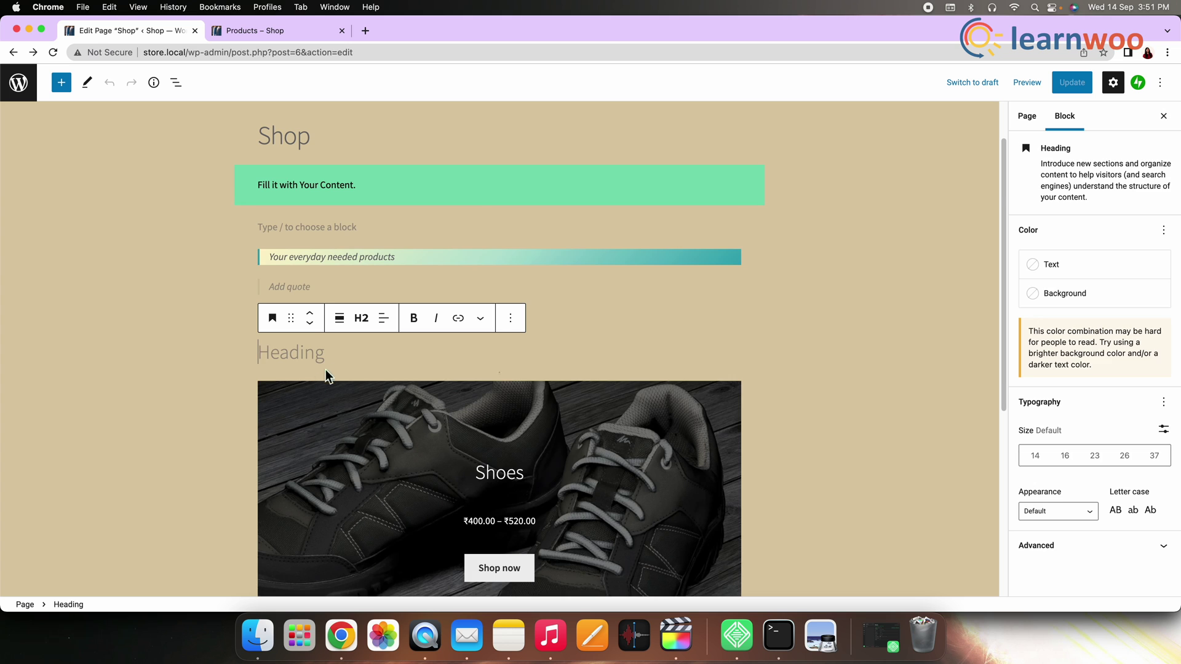
click(511, 319)
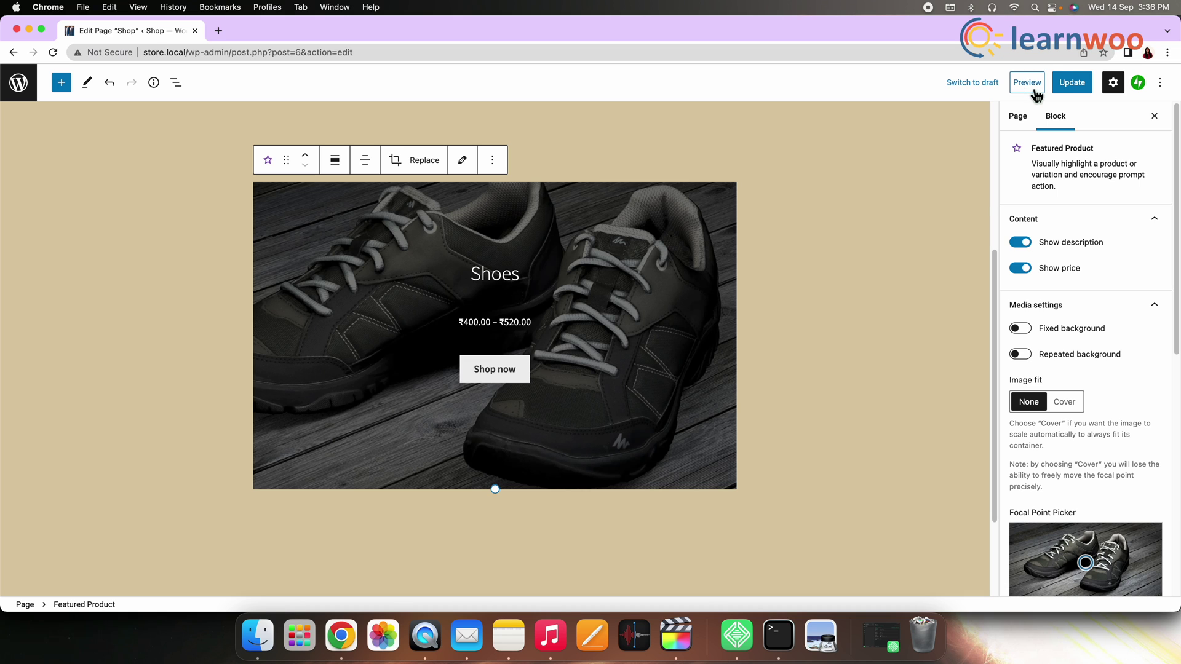
Step: Update the Shop page after opening its preview options, and review the featured shoes banner on the published page
click(1035, 94)
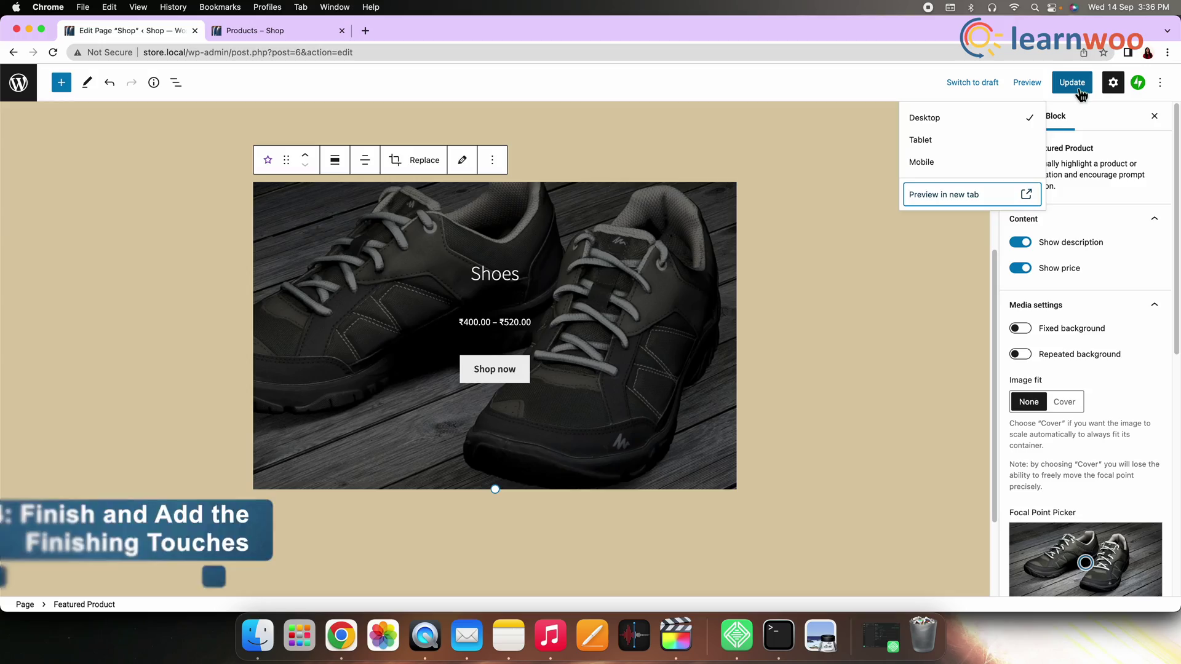
click(1080, 91)
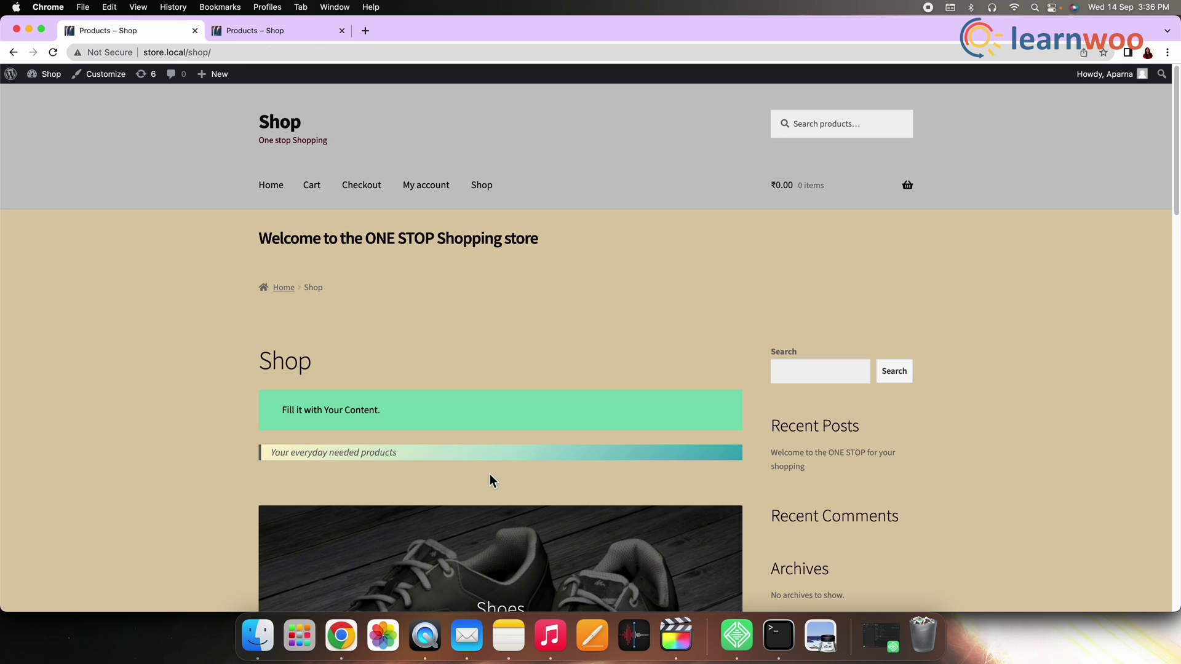
scroll(490, 475, down, 3)
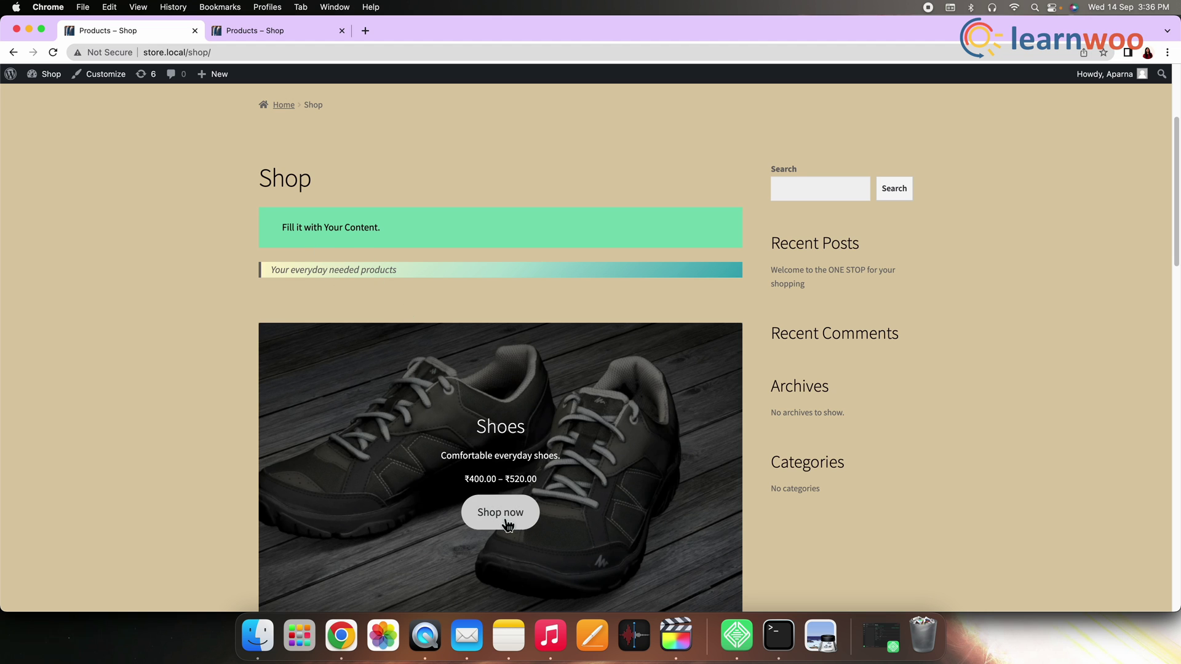
scroll(584, 515, down, 5)
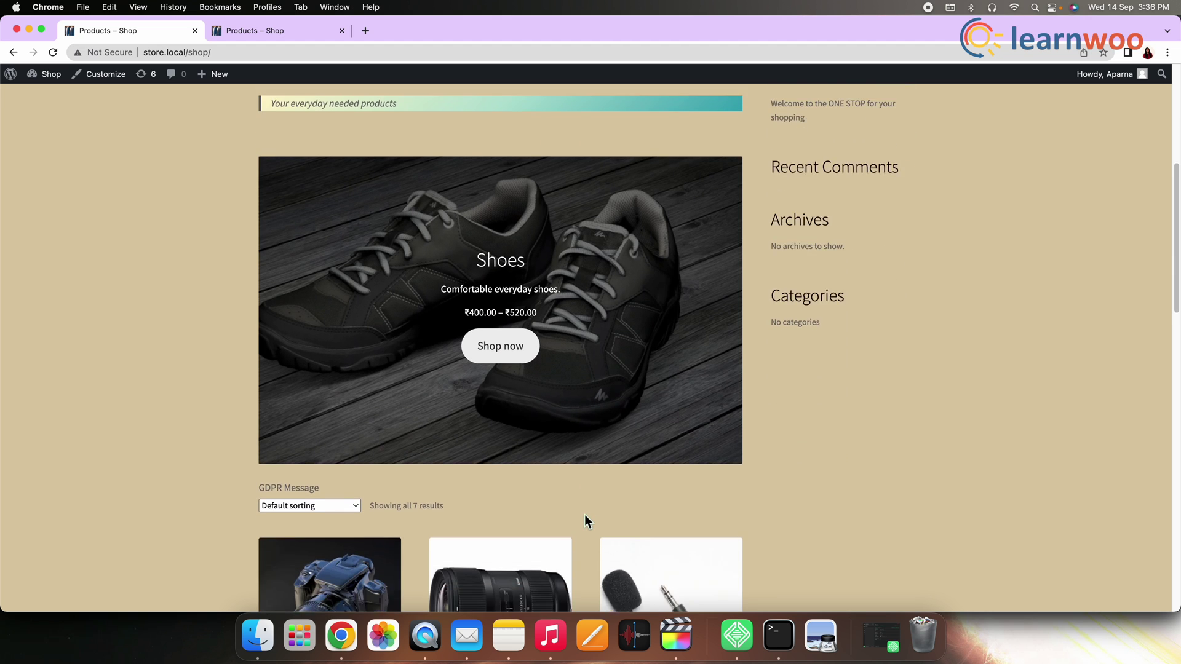
scroll(584, 514, down, 3)
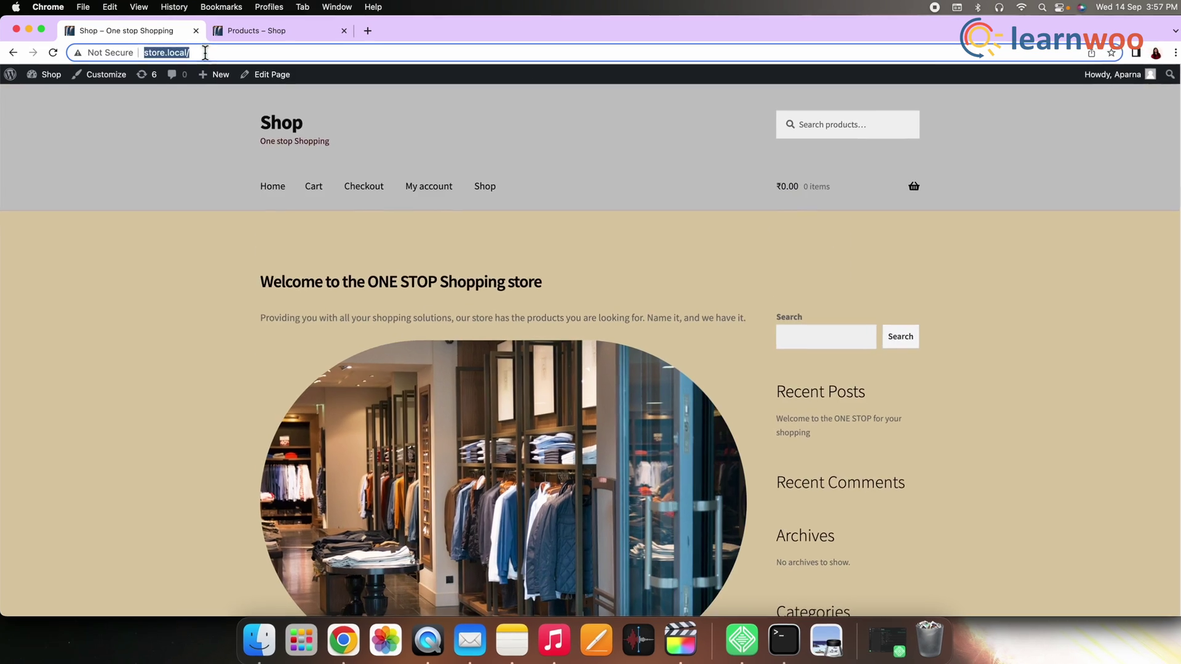
Step: Visit store.local/shop from the store's home page and examine the customized shop page
click(208, 54)
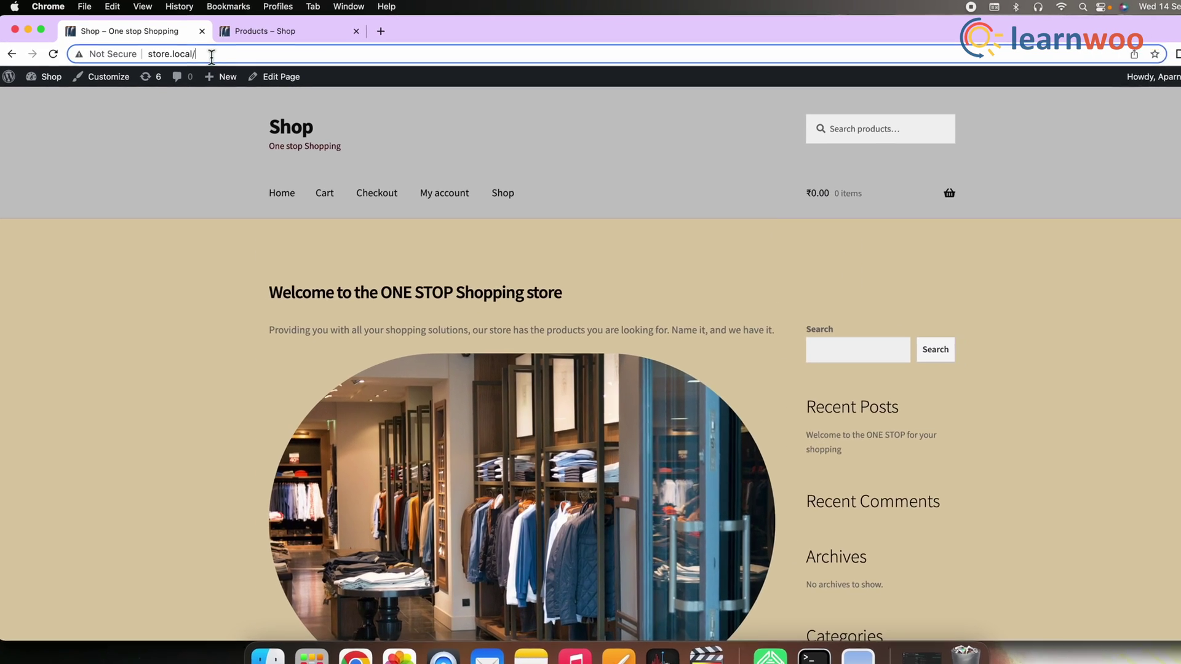
text(shop)
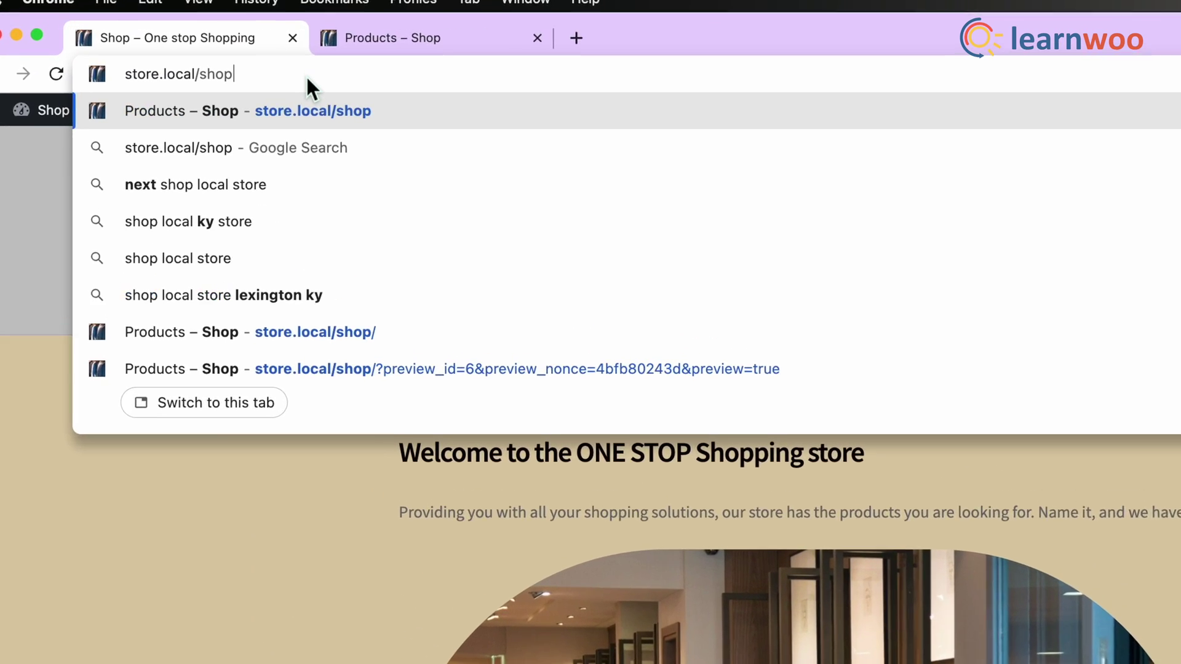
key(Return)
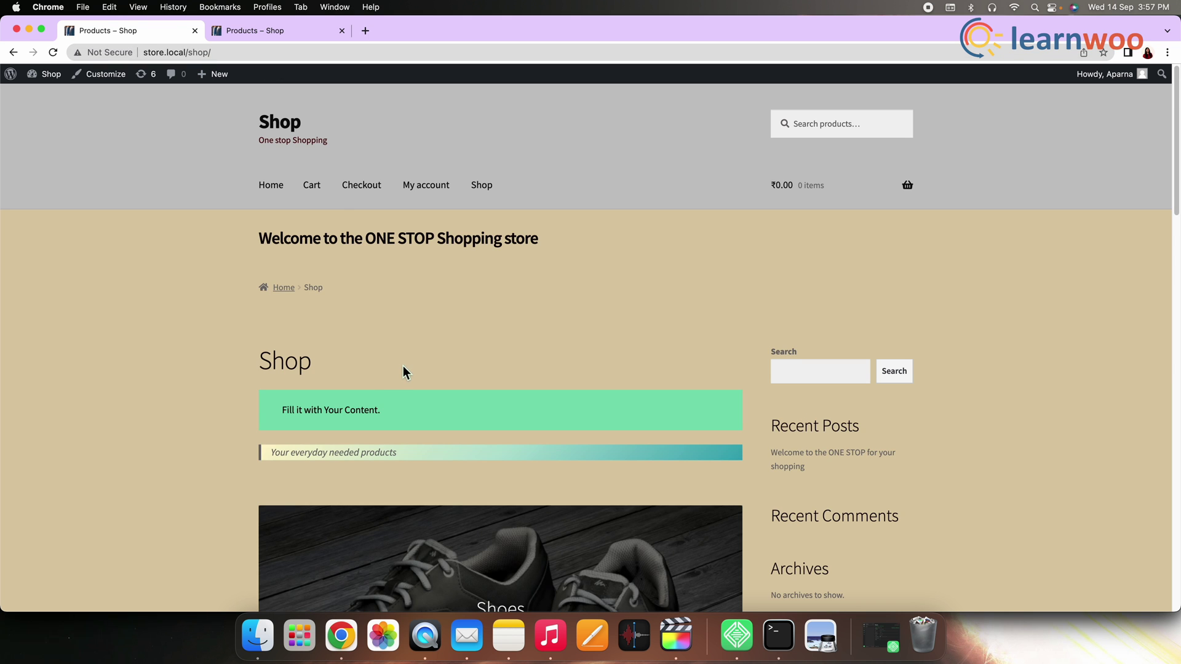
scroll(403, 367, down, 3)
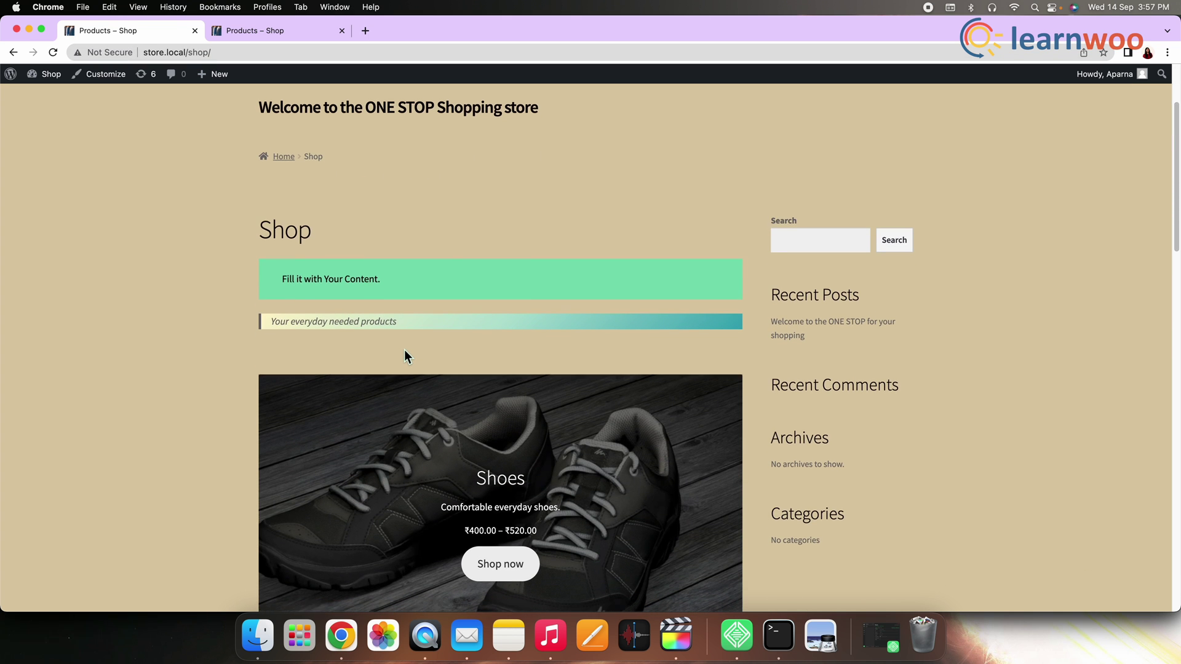
scroll(404, 349, down, 3)
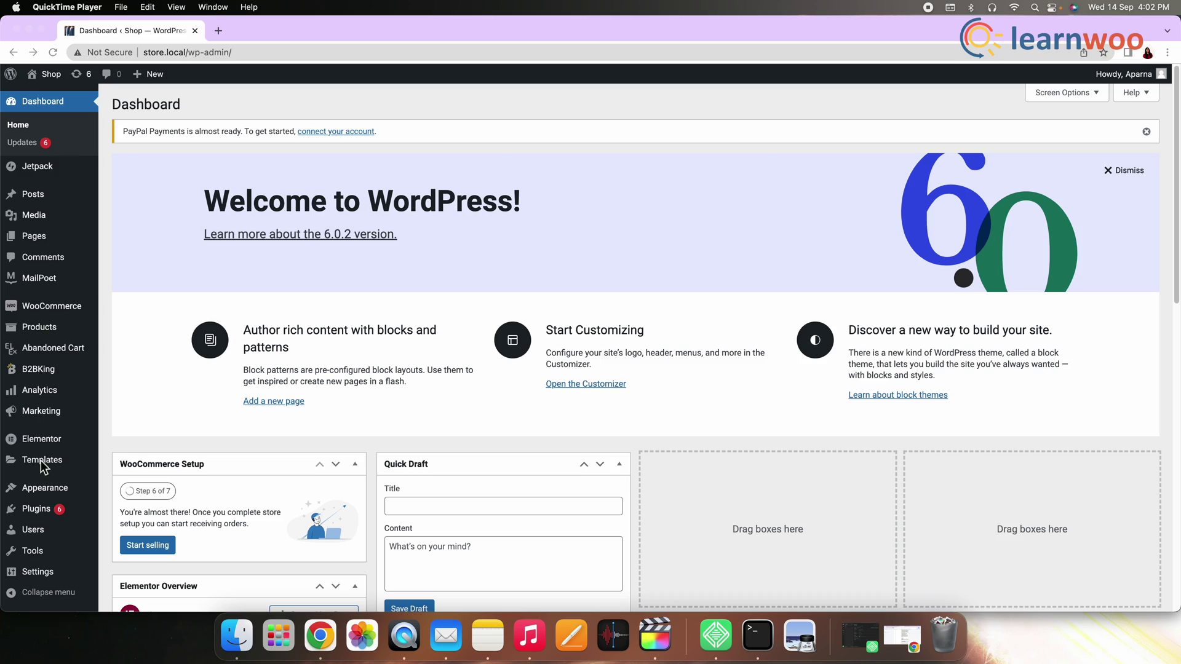
Step: Create a new Elementor template of type Page named "Product Archive" from the saved templates
click(32, 466)
mouse_move(38, 469)
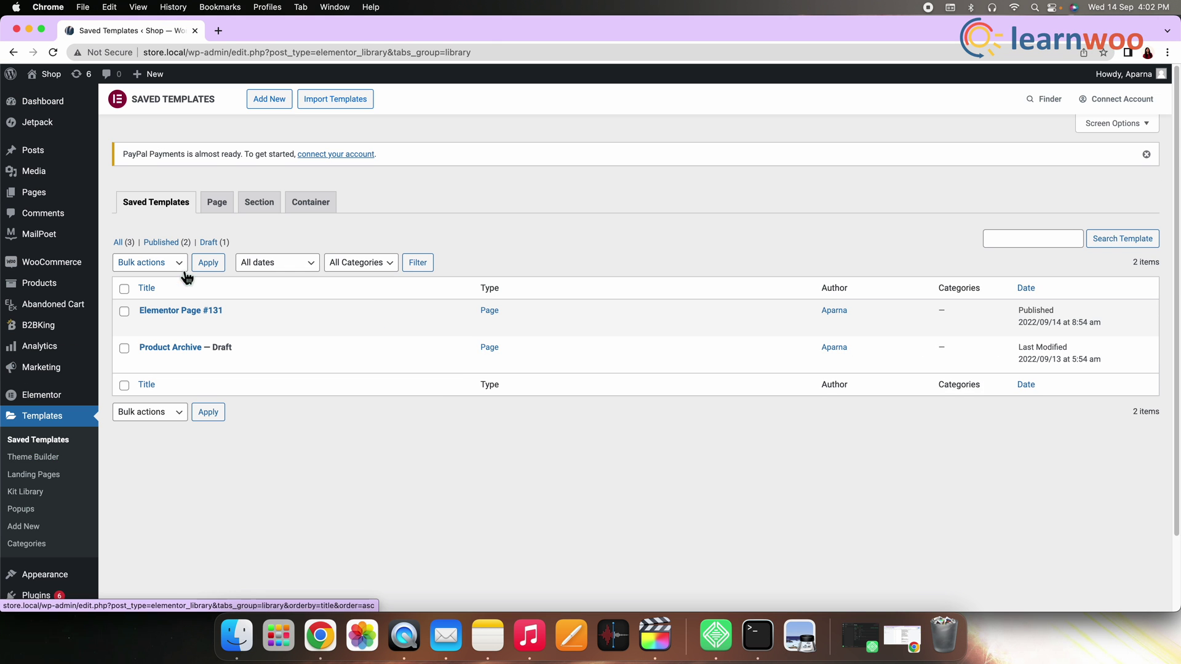
click(275, 102)
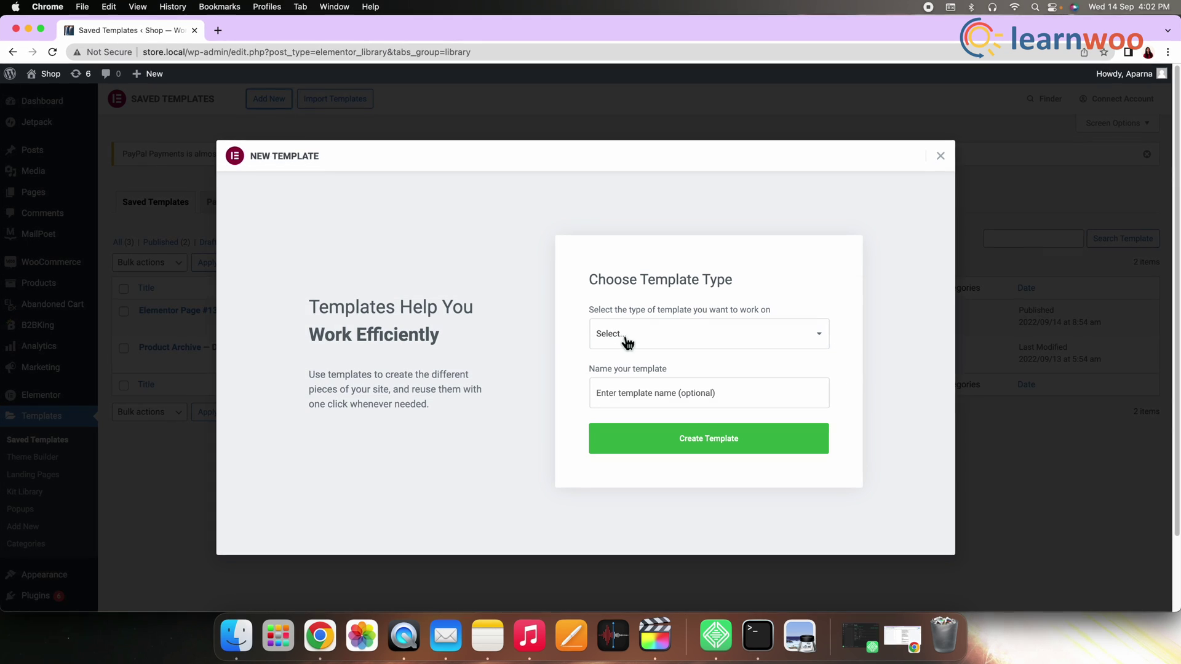
click(625, 340)
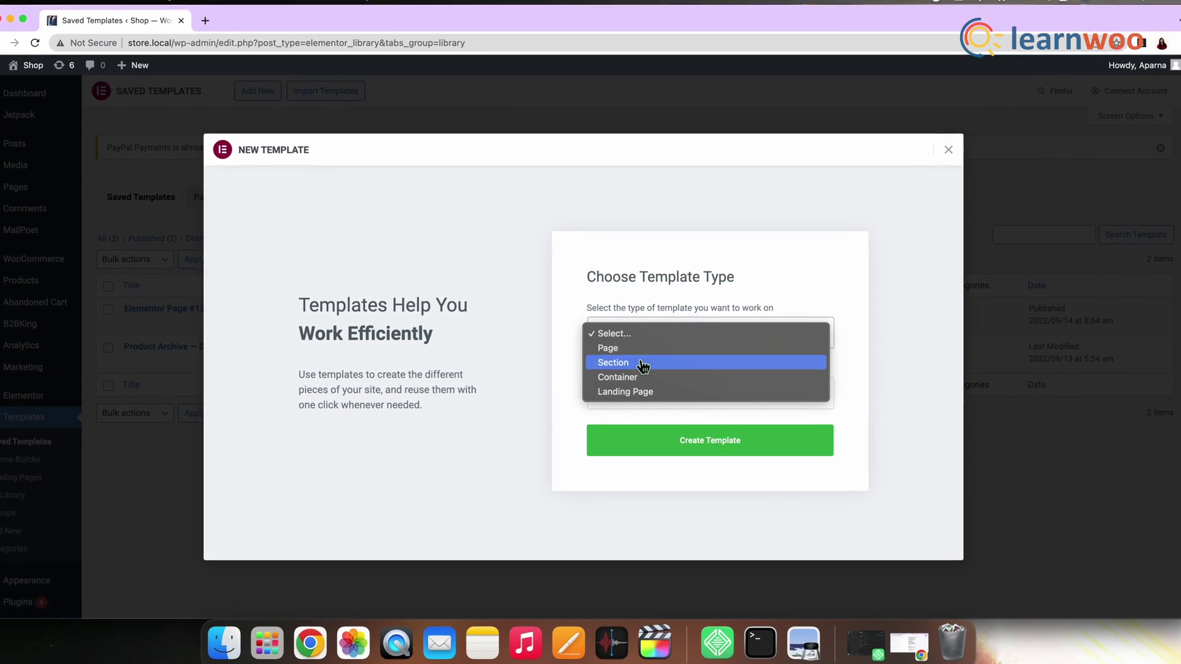
click(640, 348)
click(624, 388)
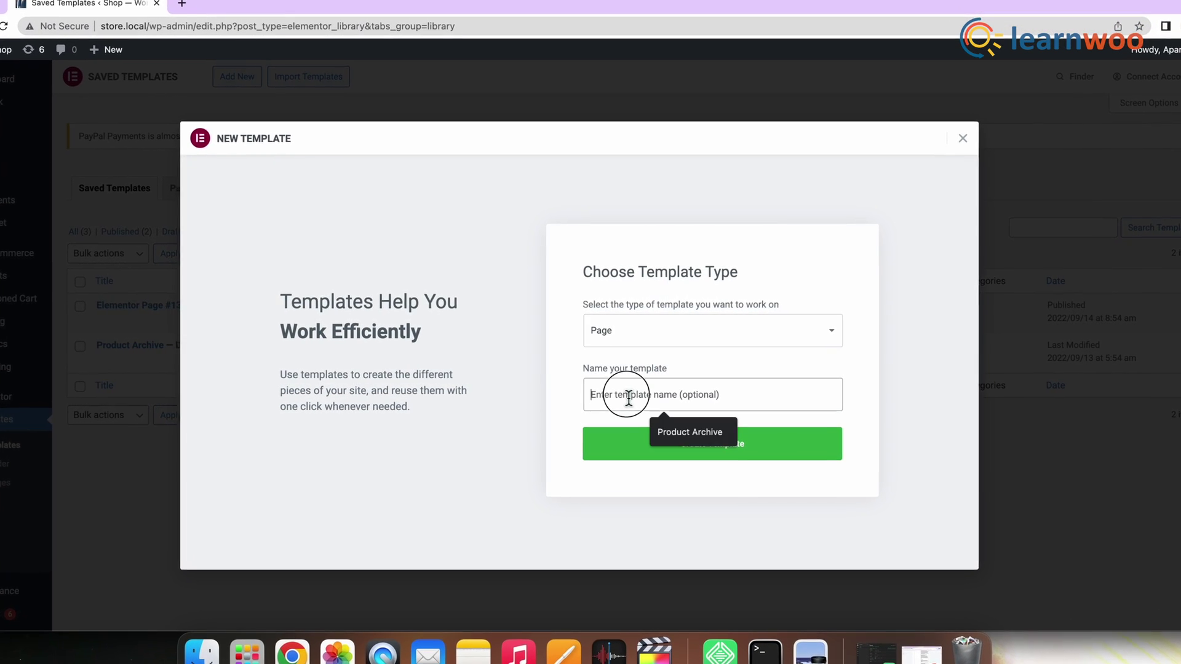
click(679, 422)
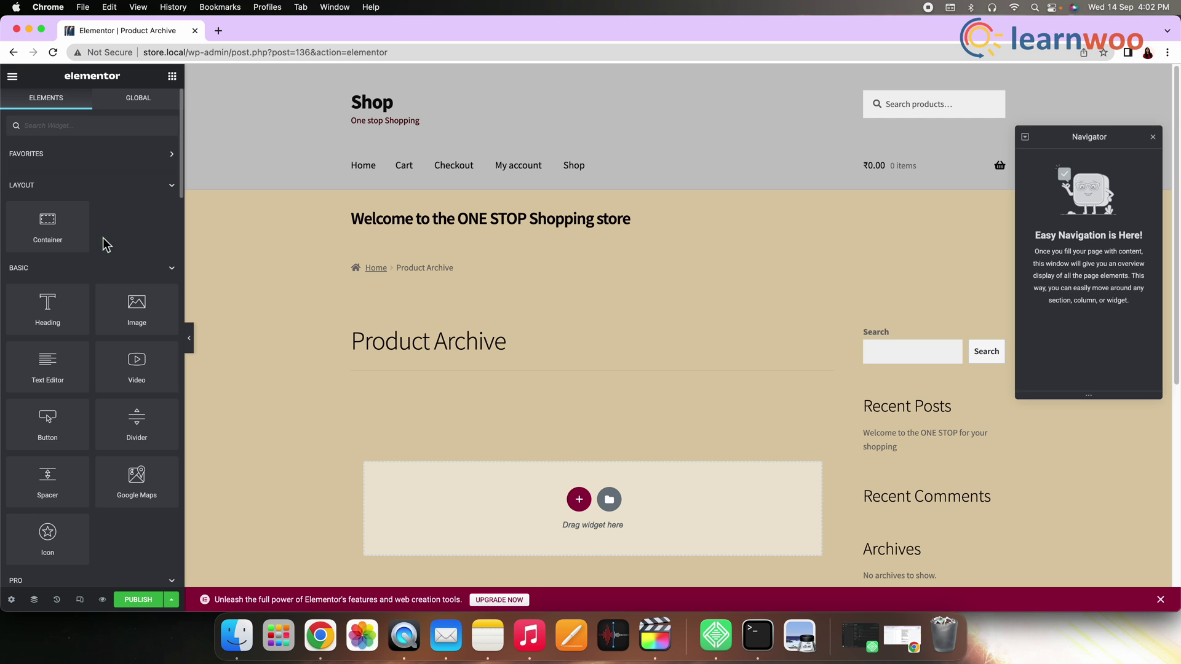
Step: Look through the available Elementor widgets for the Product Archive template
scroll(79, 220, down, 5)
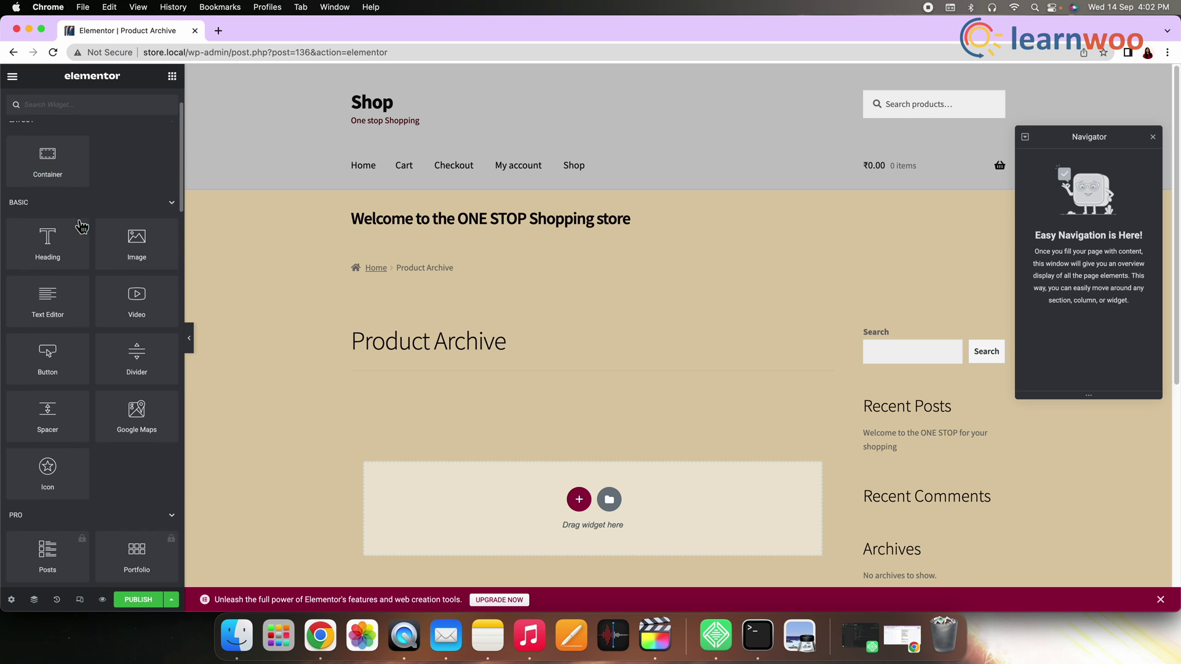
scroll(79, 221, down, 3)
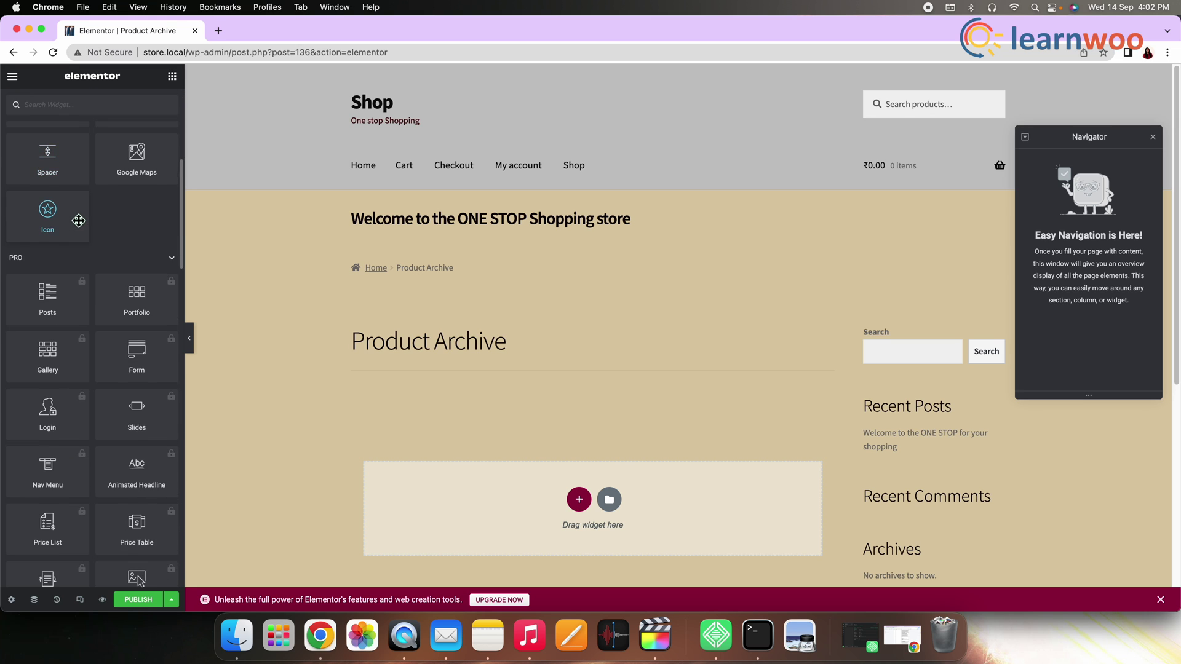
scroll(78, 220, down, 7)
scroll(79, 224, down, 7)
scroll(80, 226, down, 3)
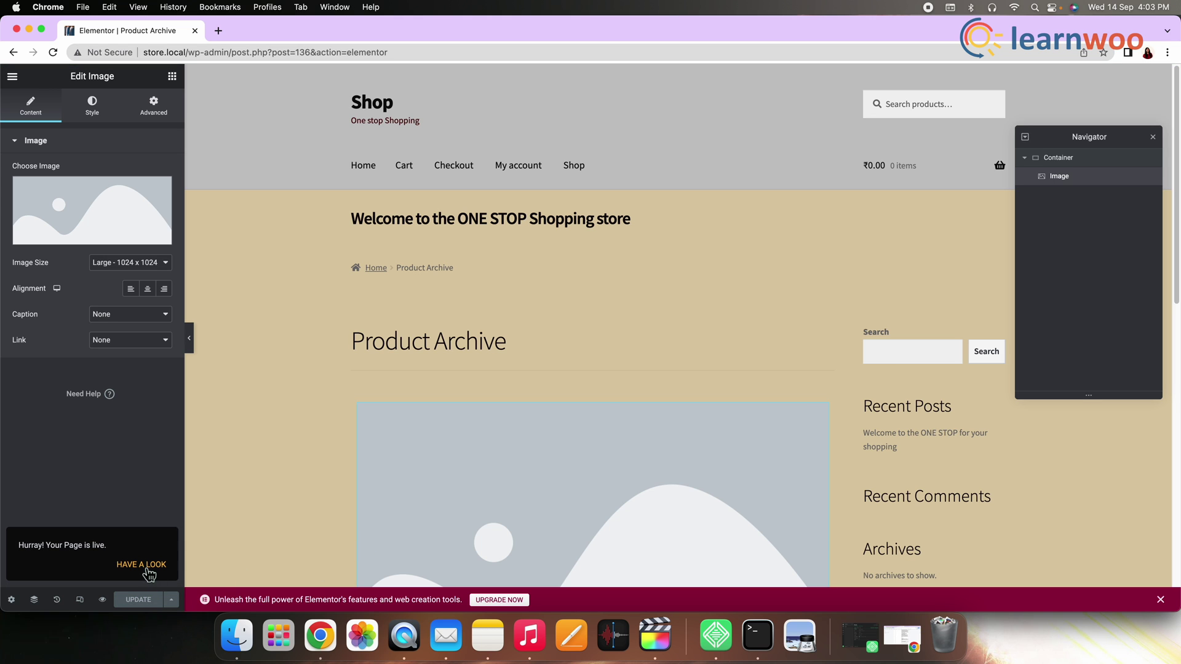
Step: Open the live Product Archive page and examine its layout from the title down to the end of the content
click(148, 565)
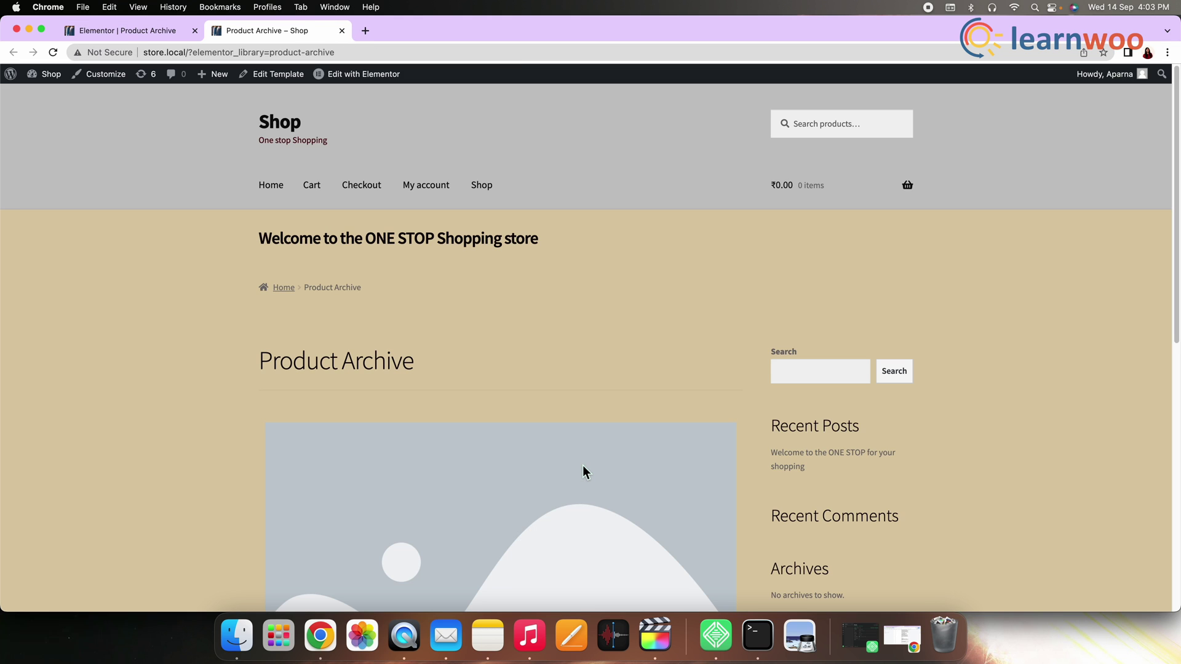
scroll(581, 468, down, 3)
scroll(583, 468, down, 3)
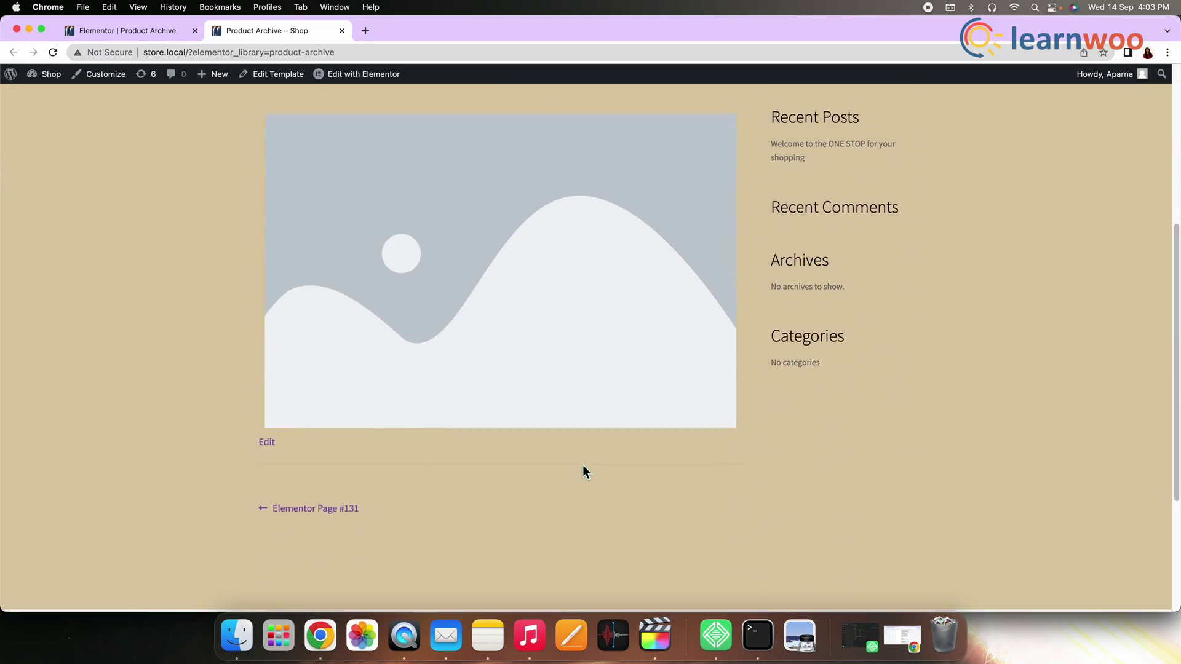
scroll(583, 468, up, 5)
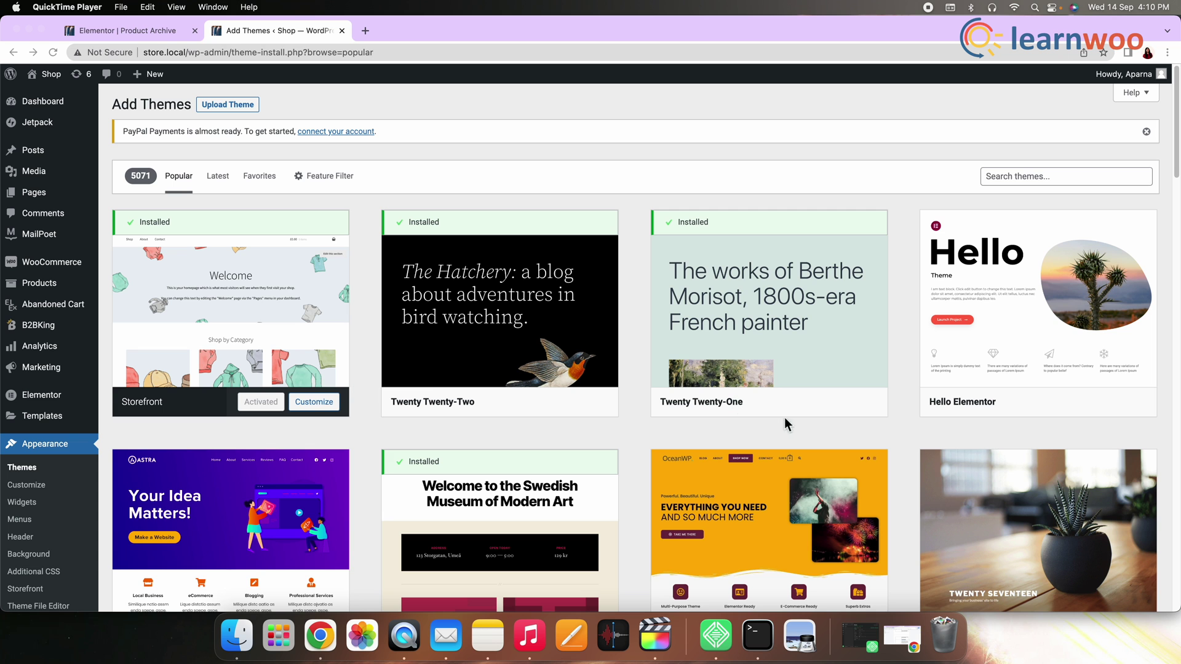
Step: Browse the popular WordPress themes offered for installation
scroll(795, 439, down, 5)
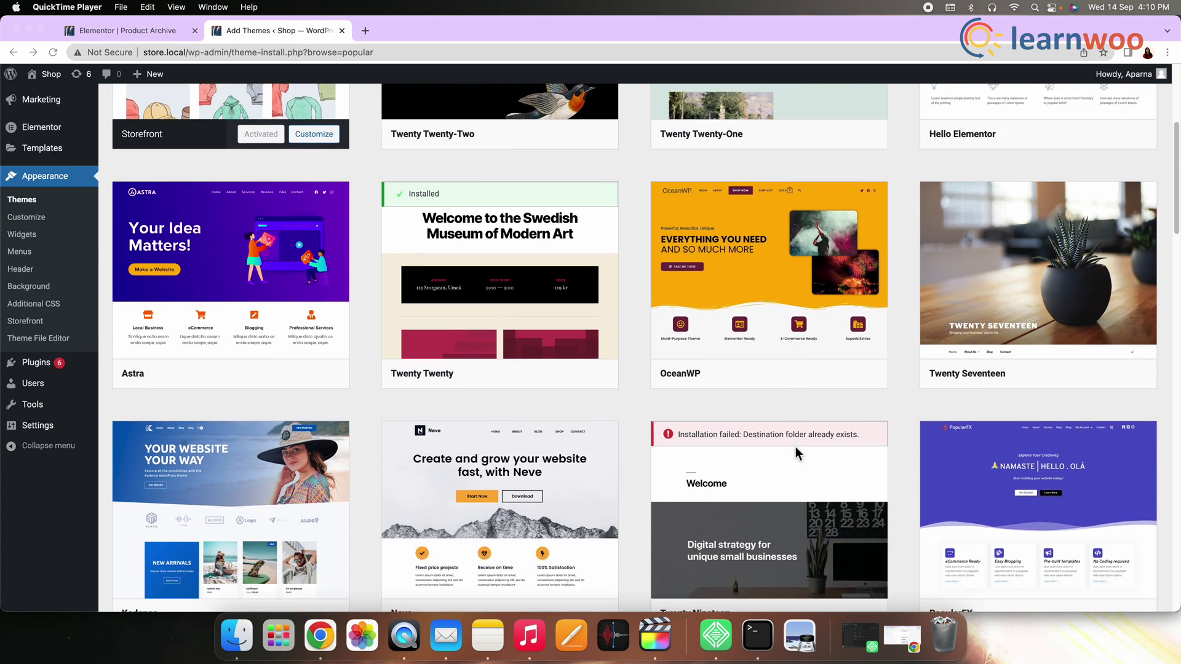
scroll(795, 447, down, 10)
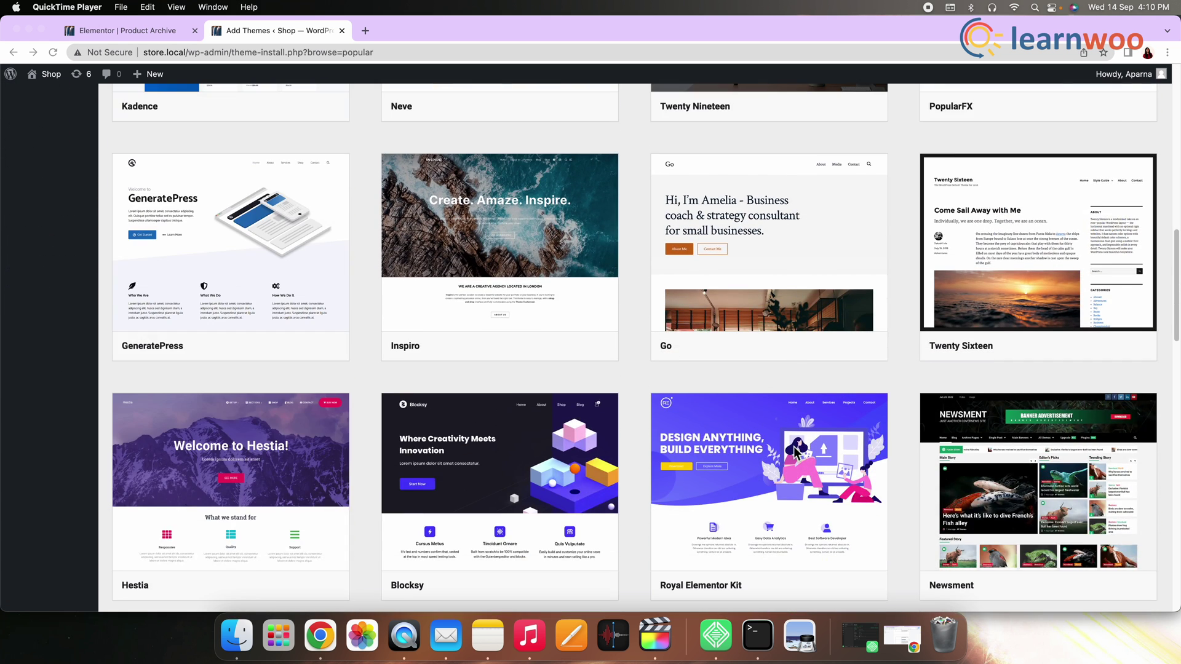
scroll(794, 447, down, 3)
scroll(793, 447, up, 8)
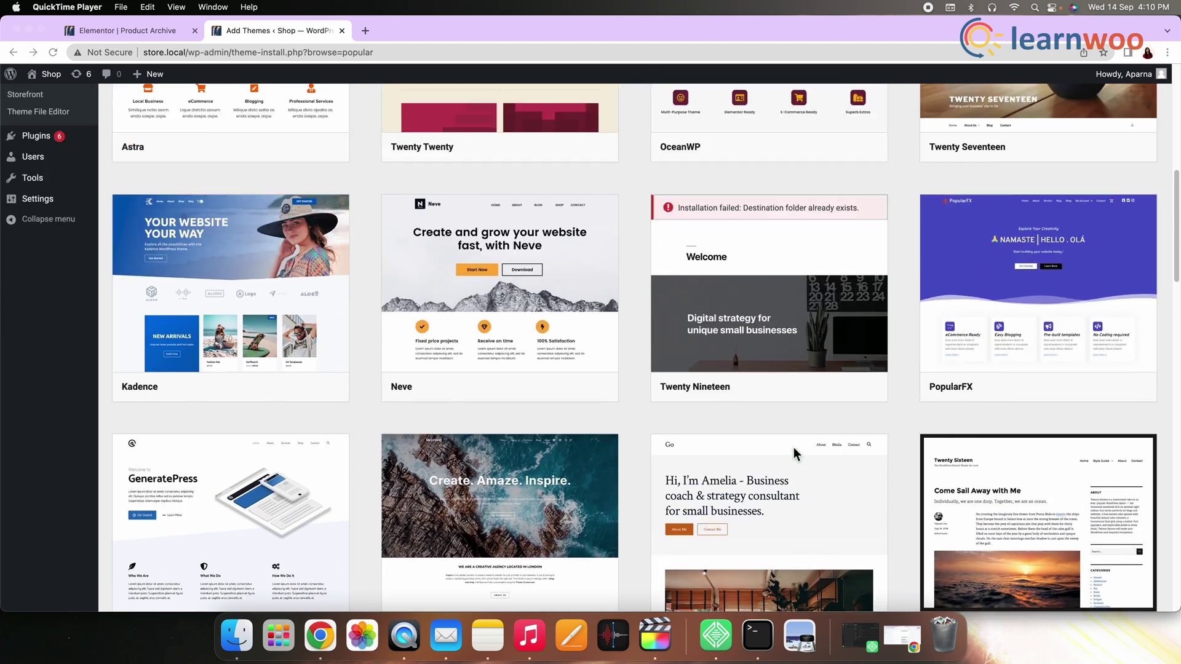
scroll(792, 447, up, 10)
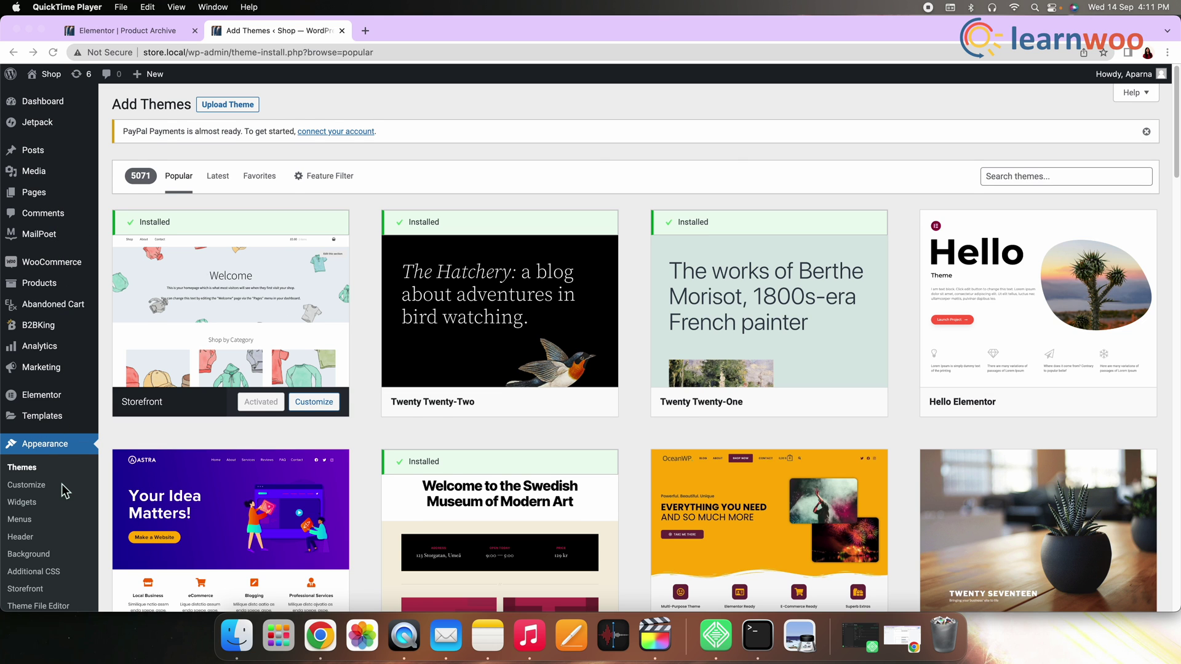
Step: Open the theme management page and bring up the form for uploading a .zip theme file
scroll(65, 479, down, 2)
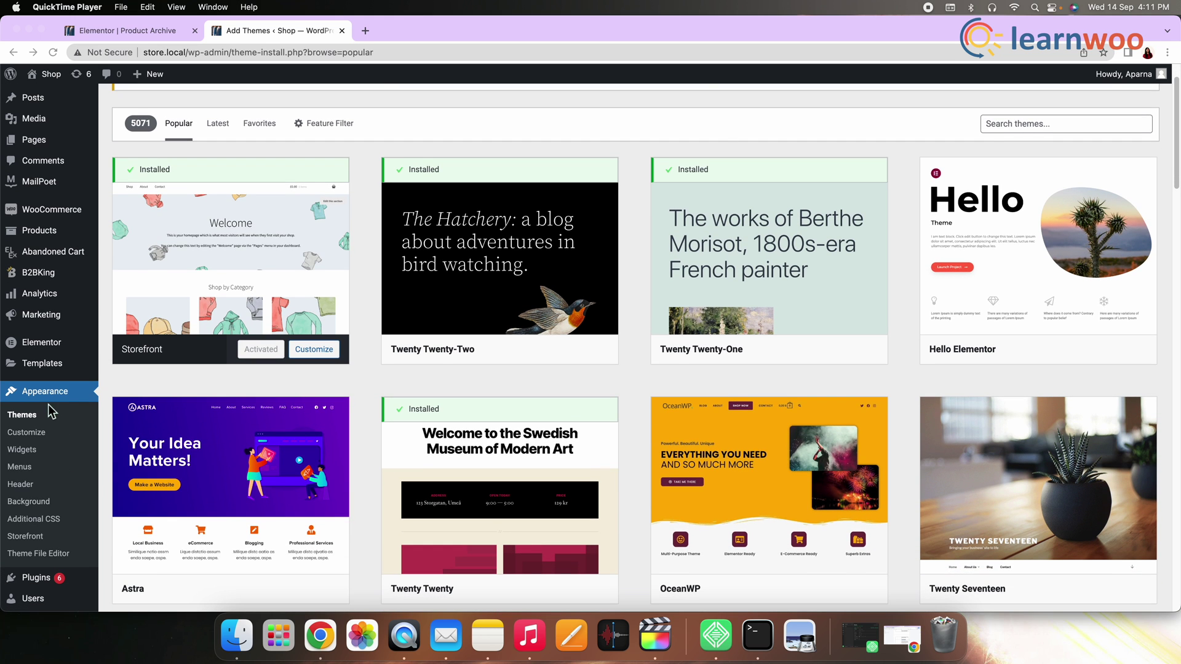
click(51, 404)
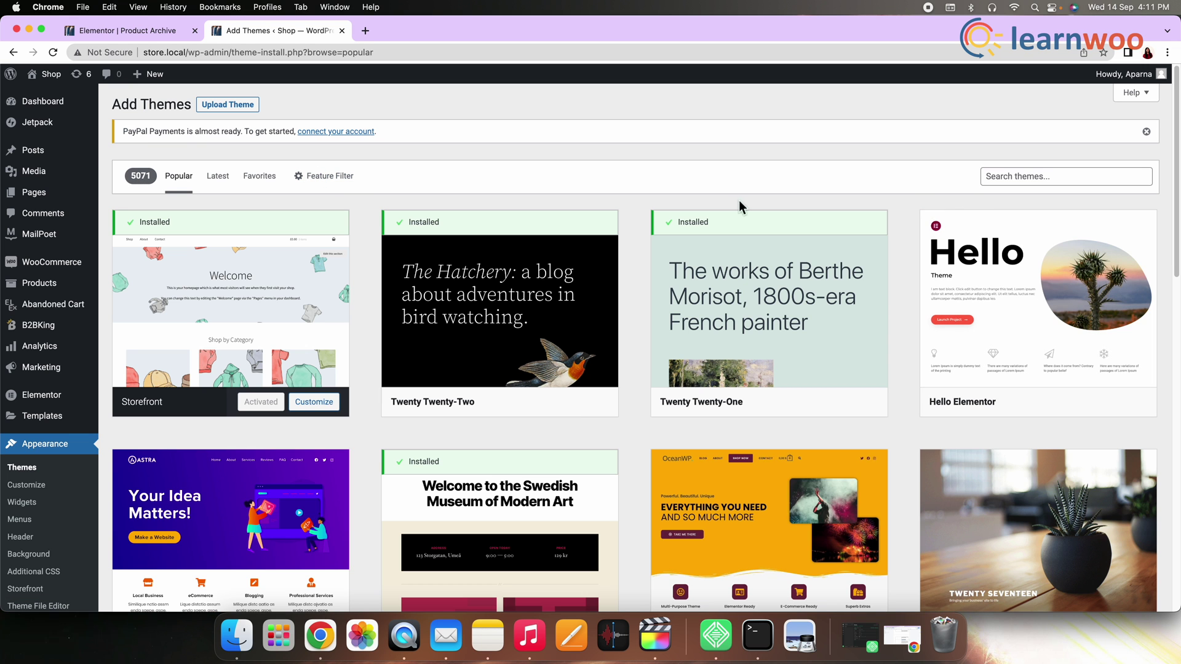
click(243, 108)
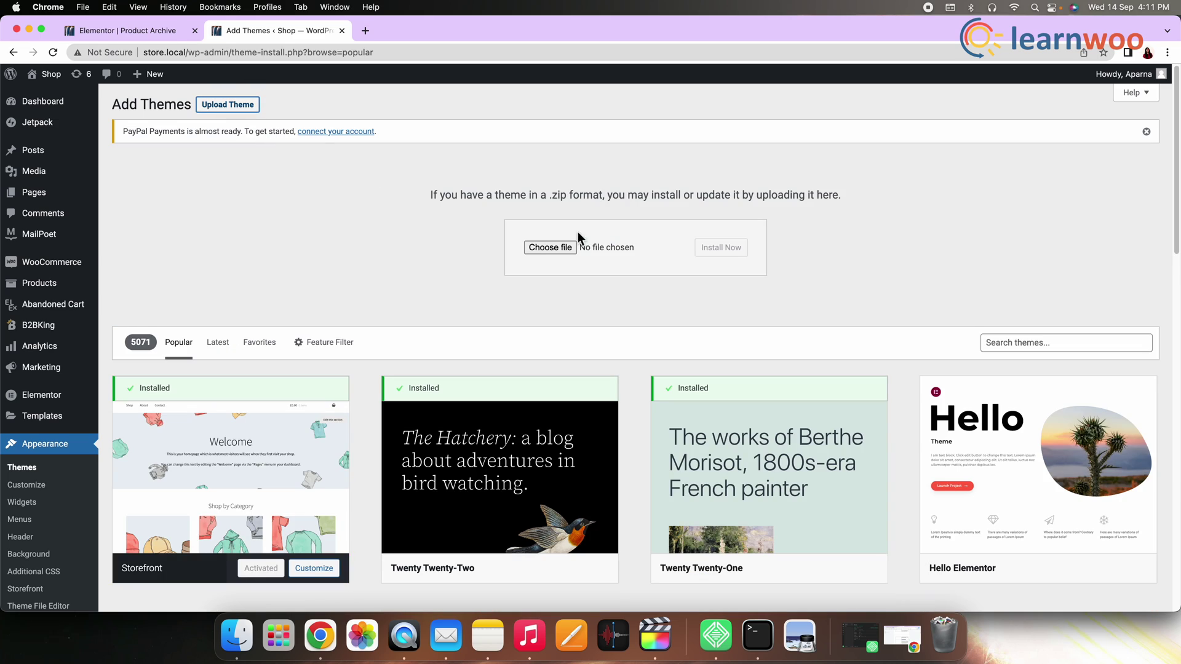
click(560, 248)
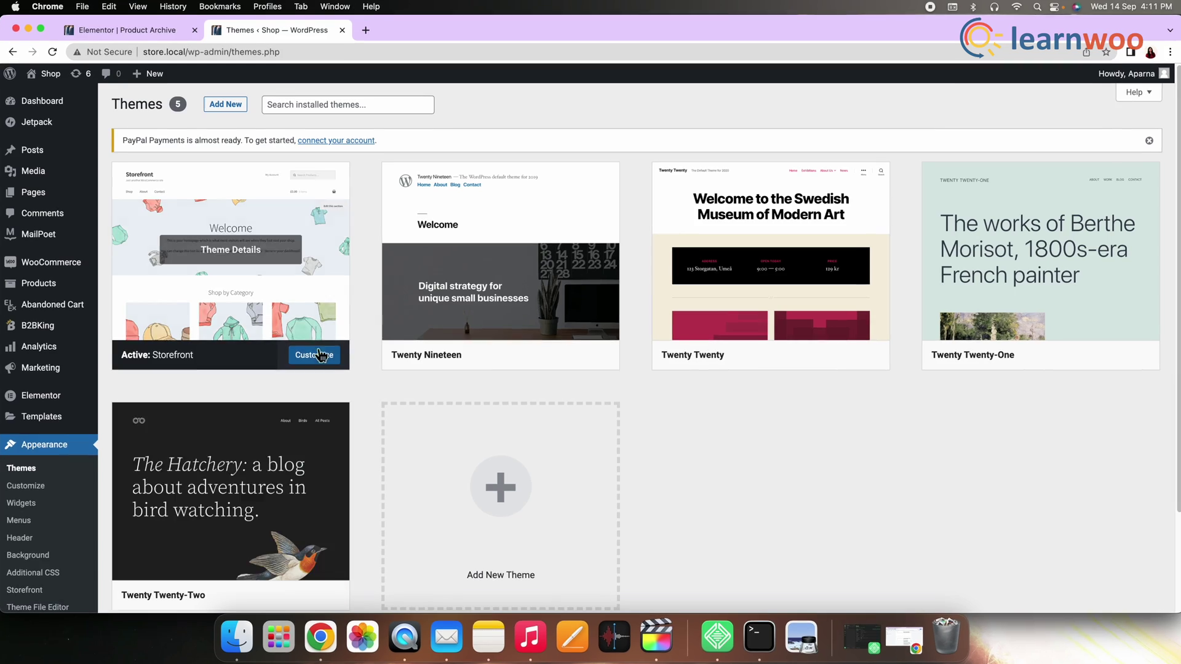
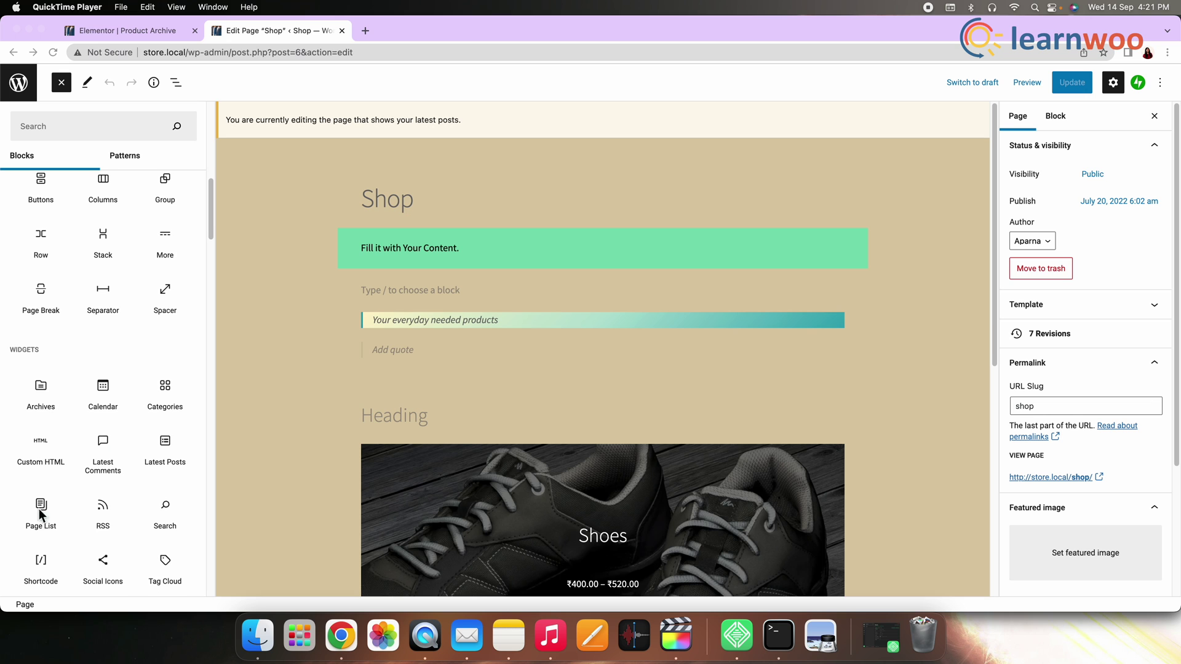
Step: Insert a Shortcode block on the Shop page between the empty quote and the empty heading
click(39, 566)
drag(52, 566, 315, 461)
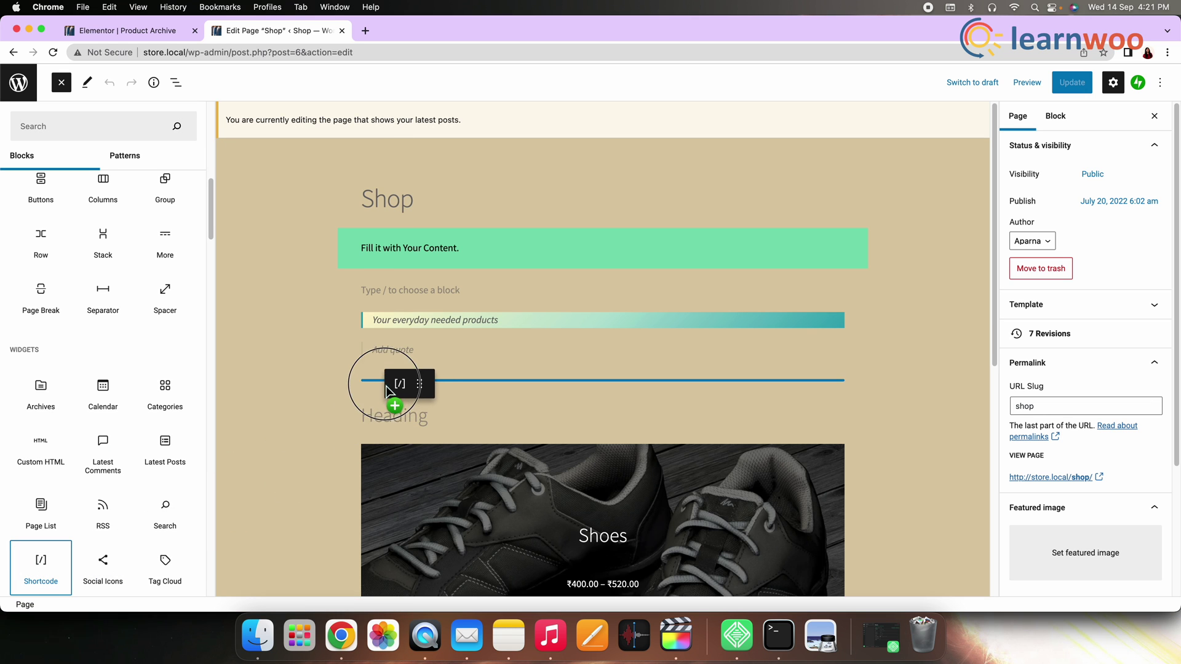
drag(388, 390, 389, 392)
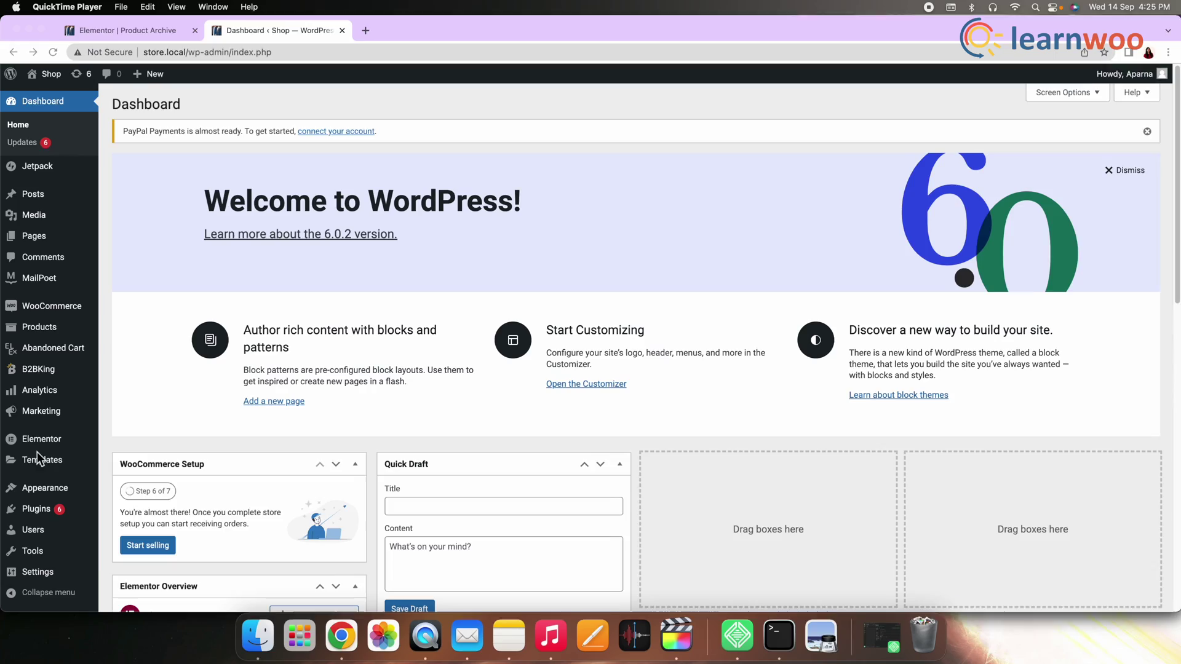
Step: In the theme Customizer, set the static homepage to Shop and the posts page to "#2 (no title)", and publish
mouse_move(39, 490)
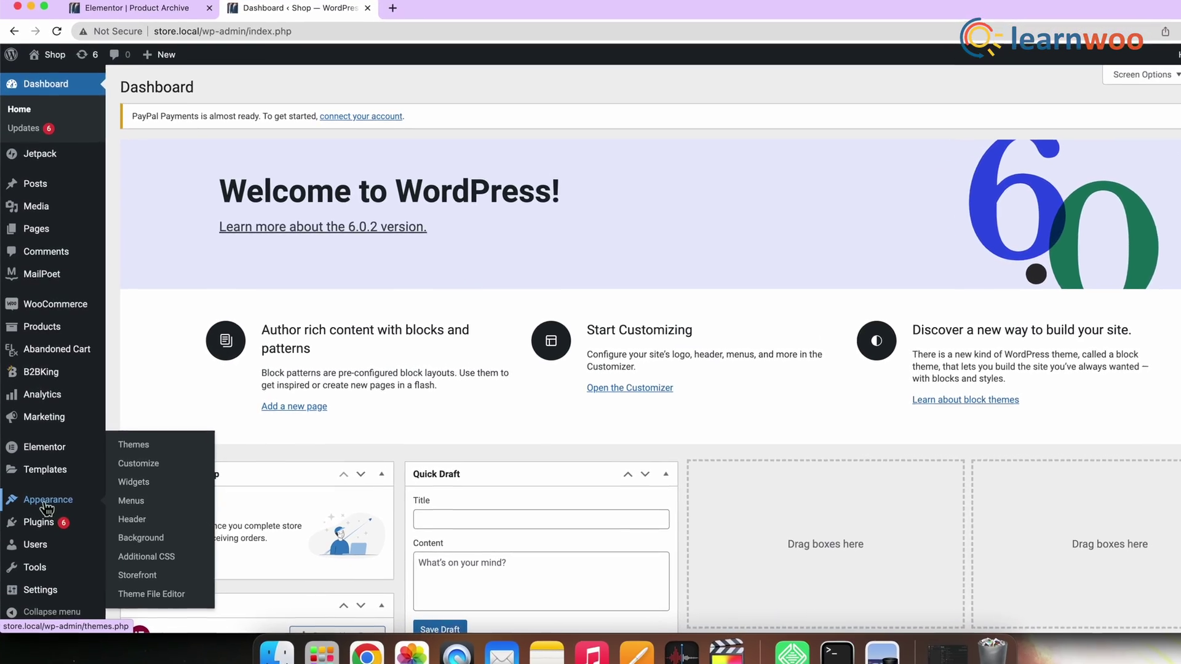
click(145, 460)
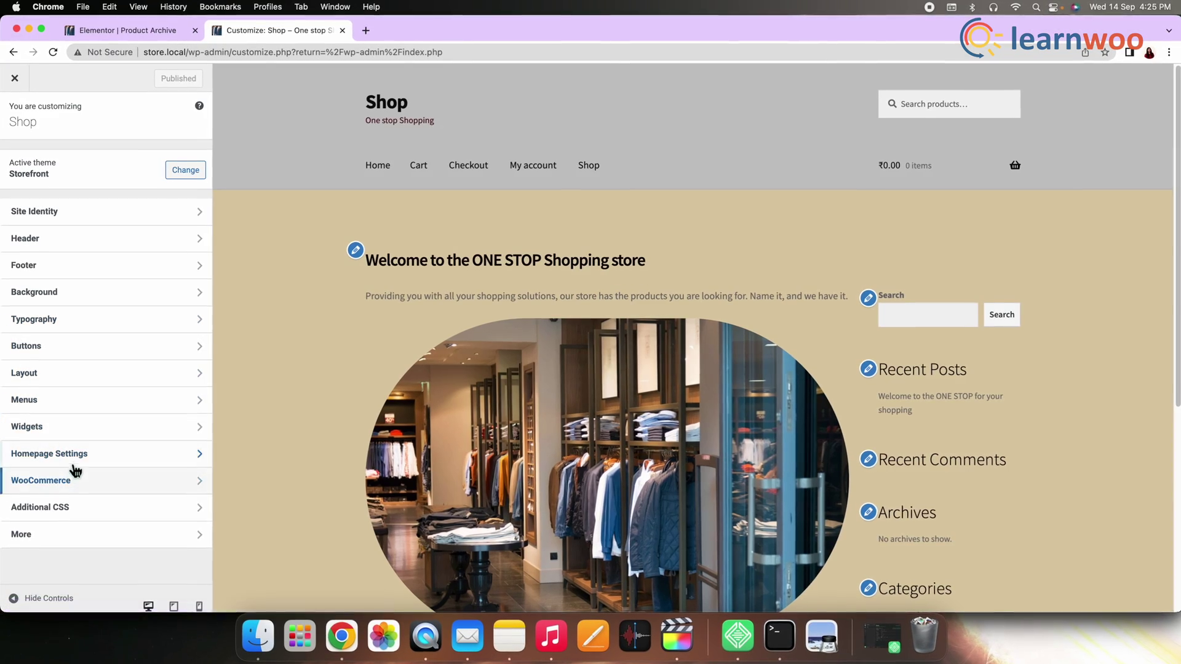
click(77, 468)
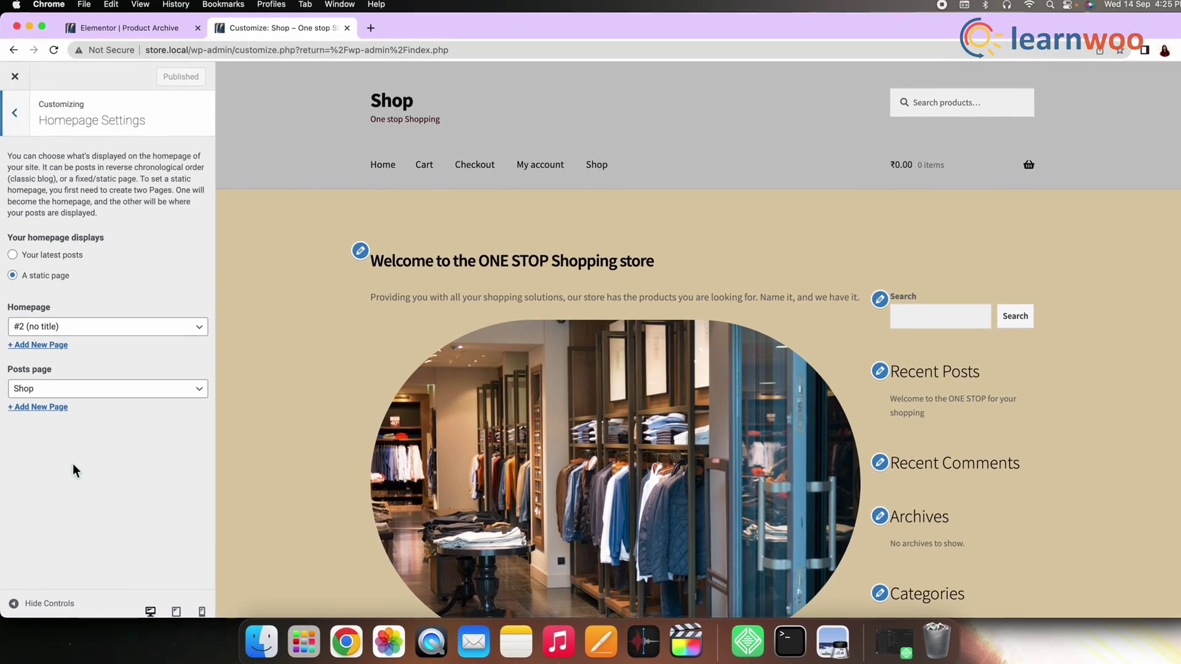
click(43, 333)
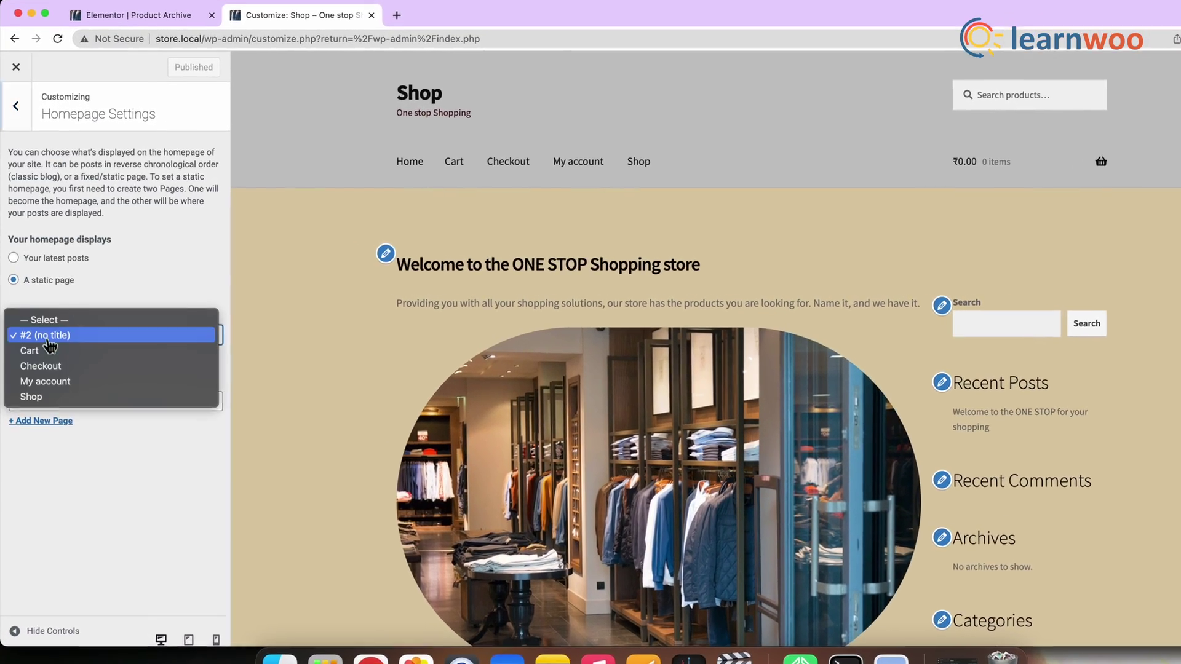
click(37, 398)
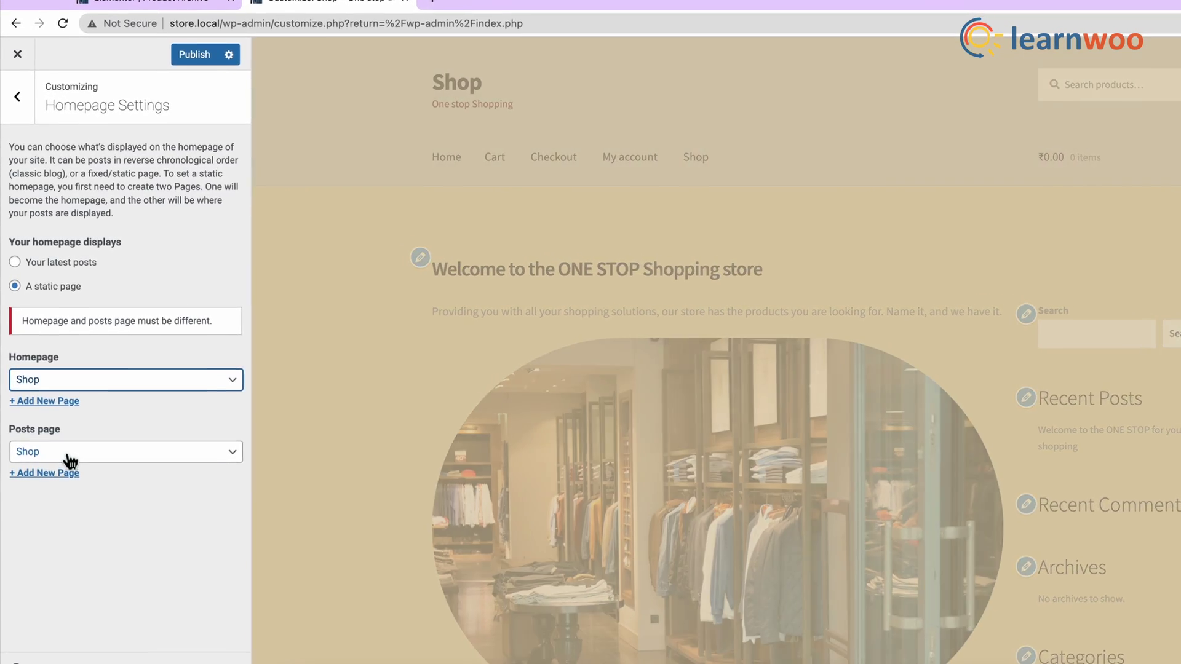
click(74, 447)
click(126, 398)
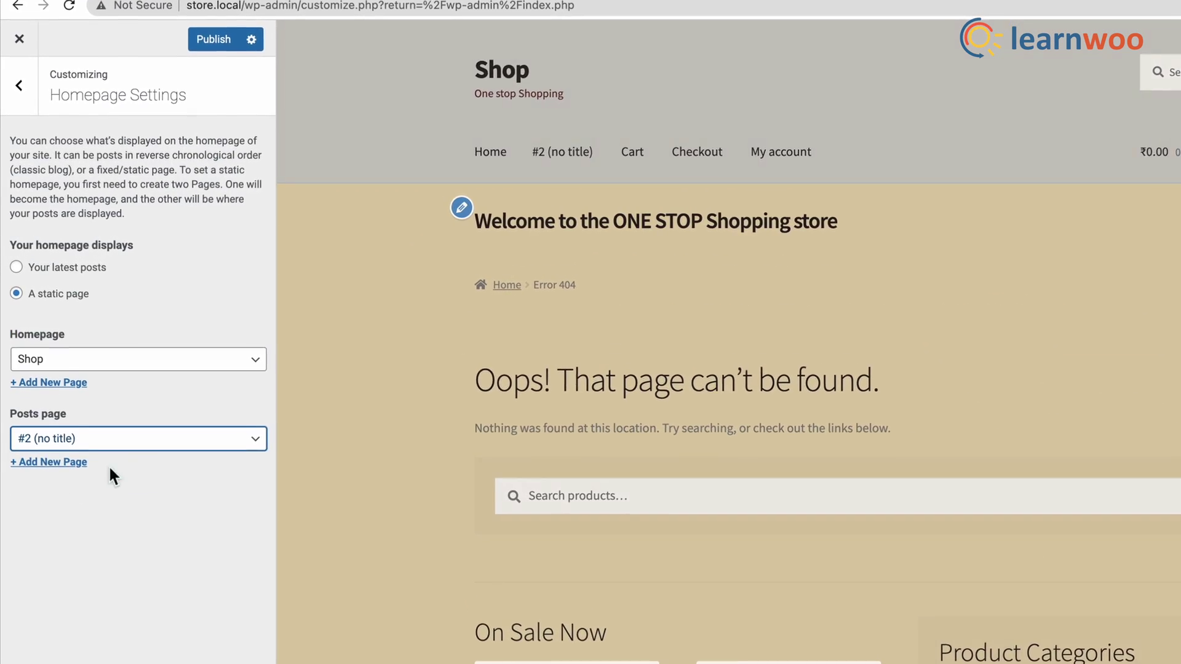
click(229, 28)
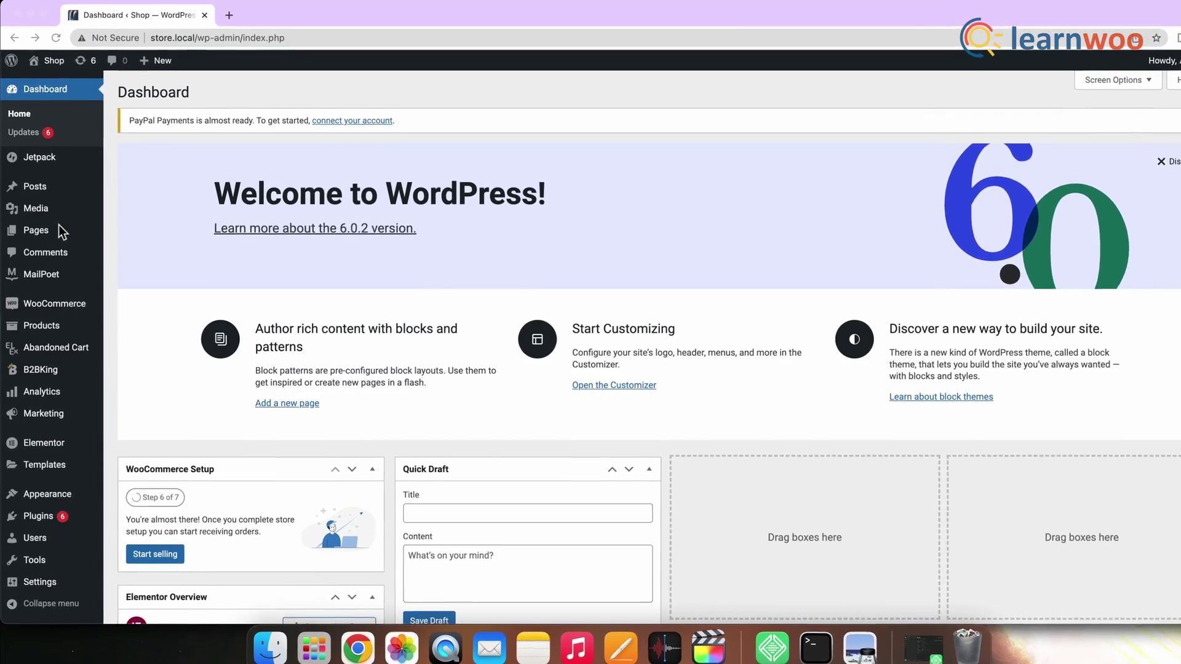
Step: Create a new page titled "Home"
mouse_move(46, 229)
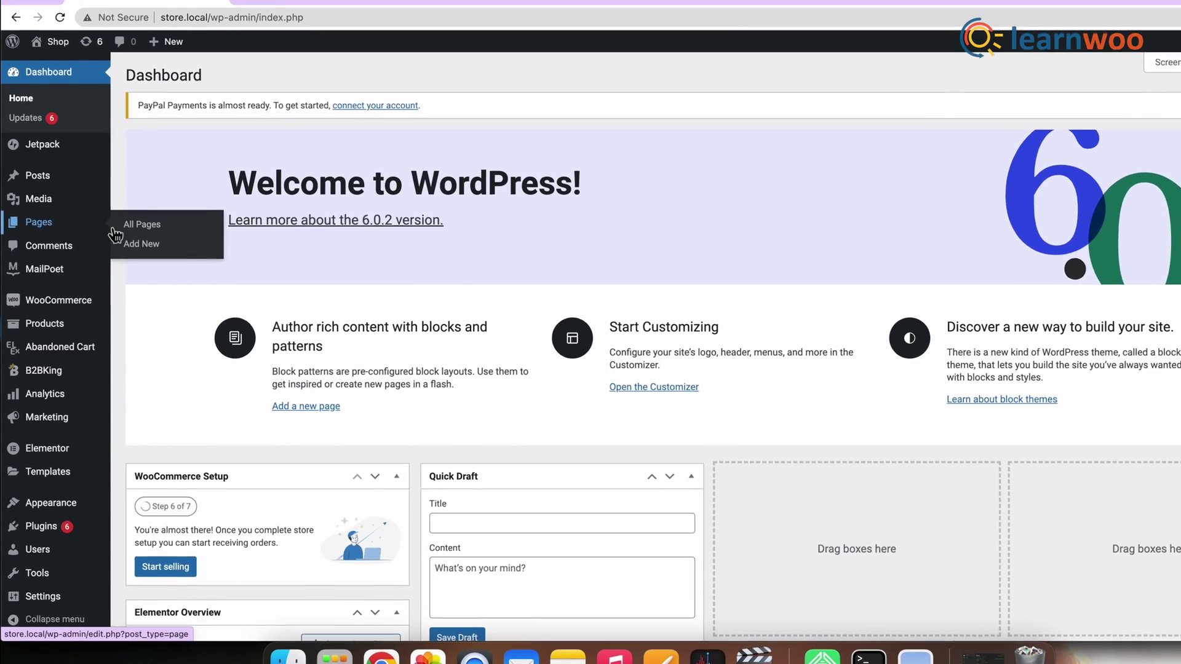
click(138, 250)
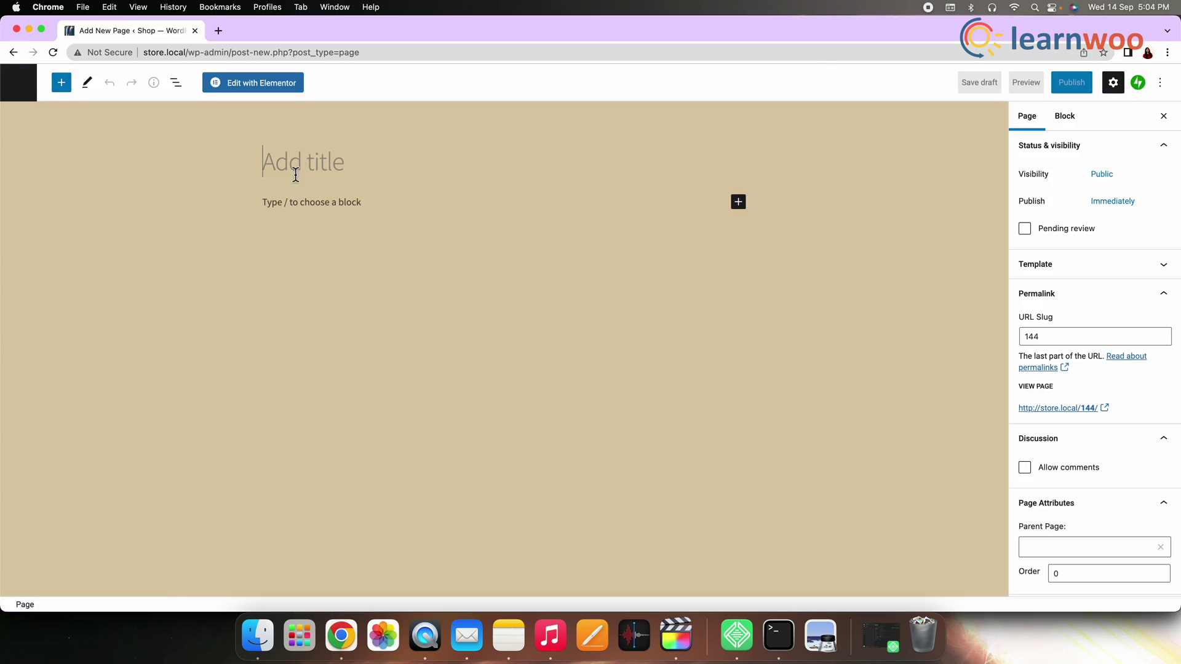
text(Home)
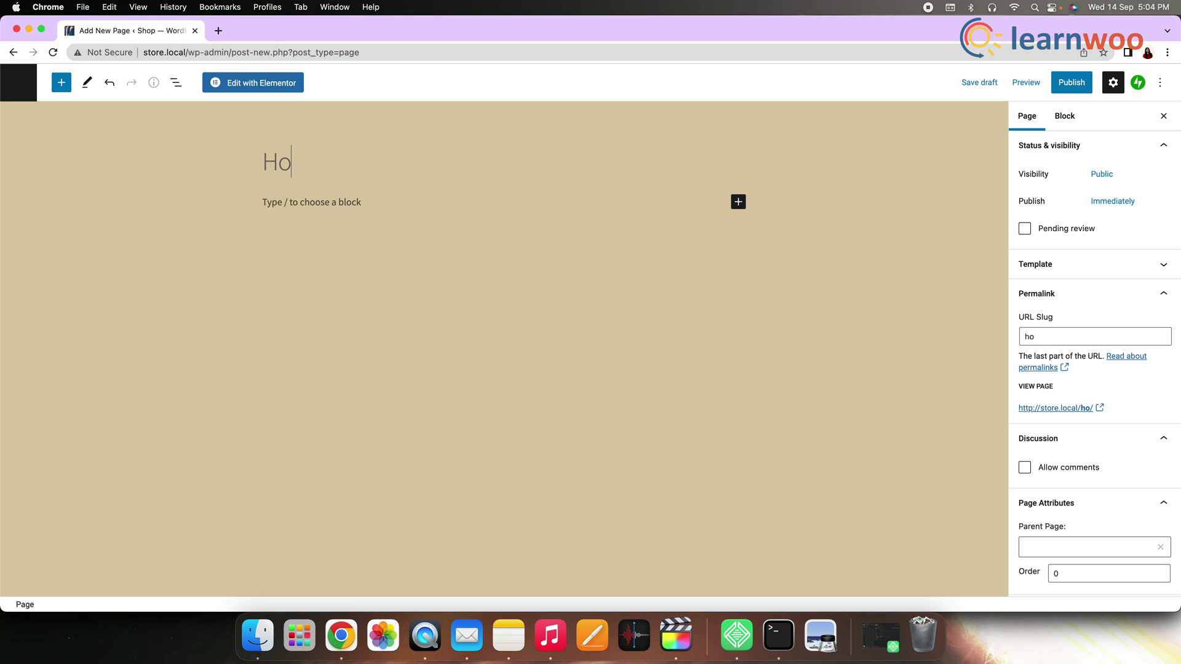
Step: Find the "Large header with text and a button" pattern by searching "Background image", insert it into the Home page, and publish the page
click(61, 83)
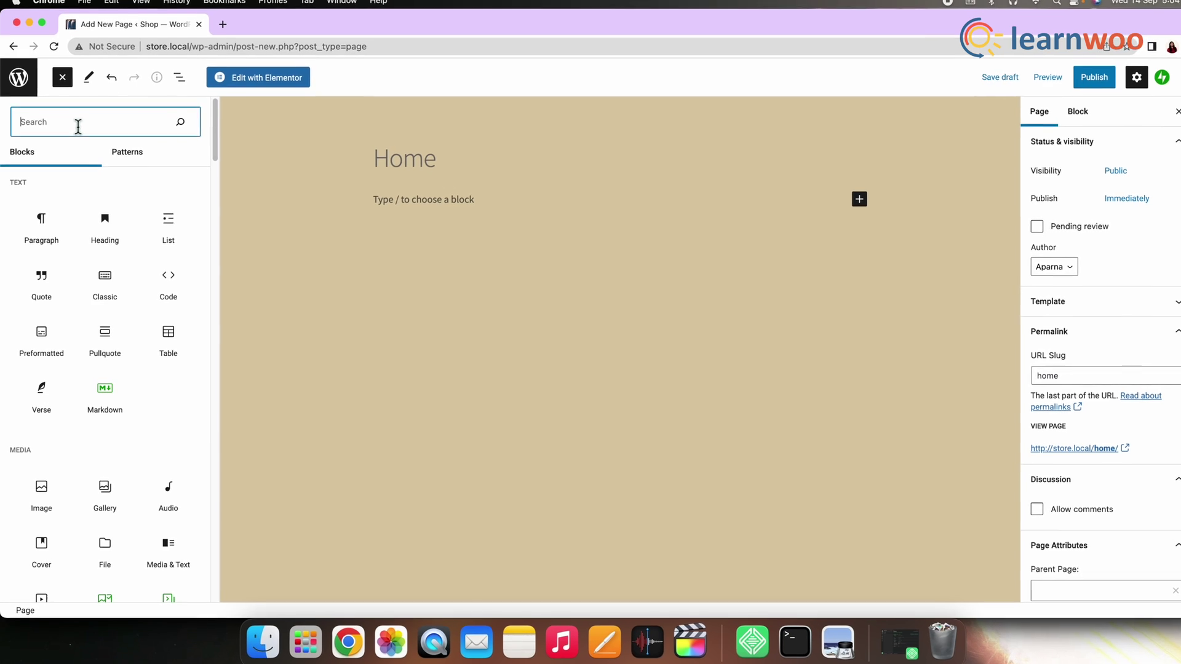
text(Backgro)
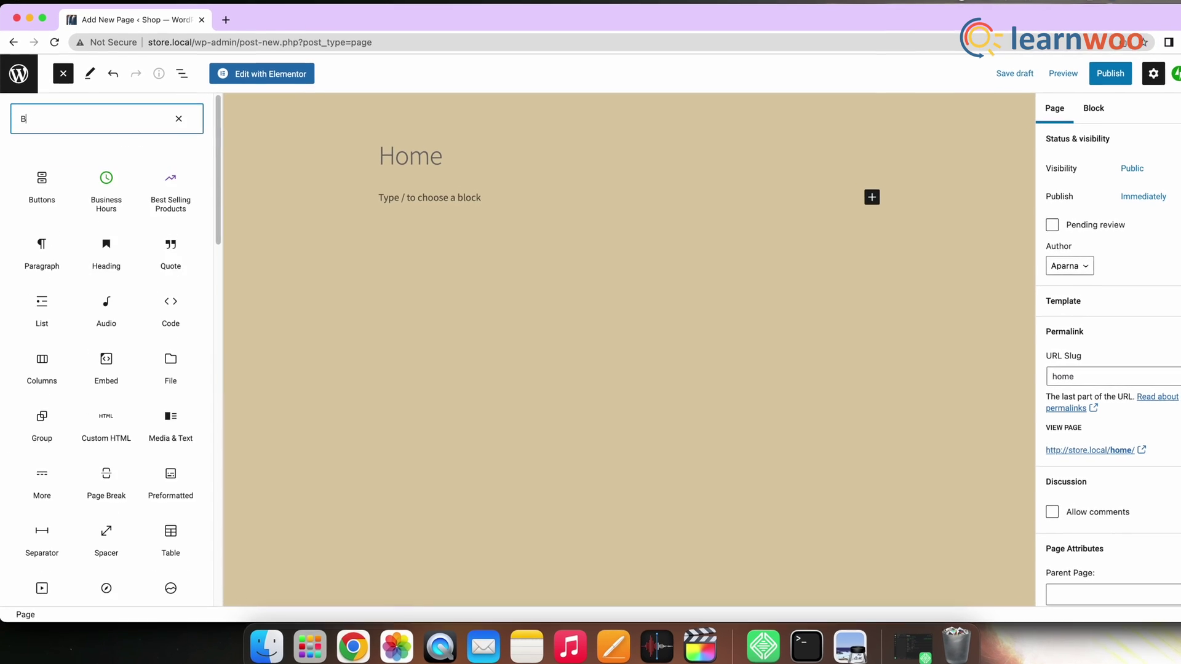
text(und image)
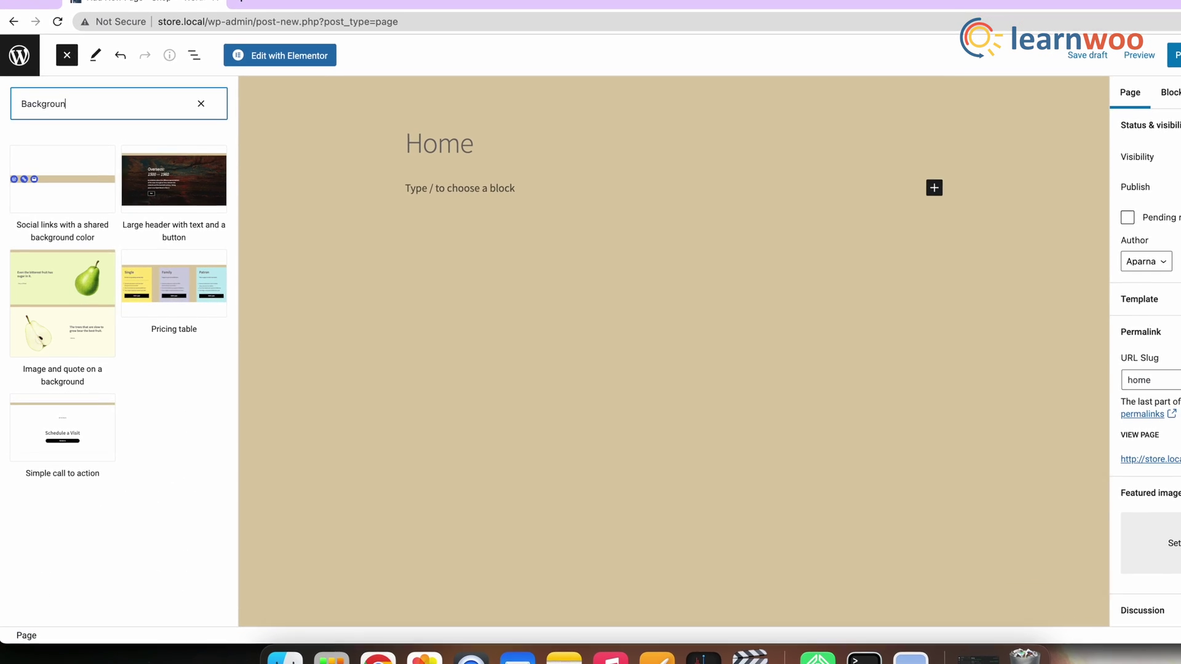
text(s)
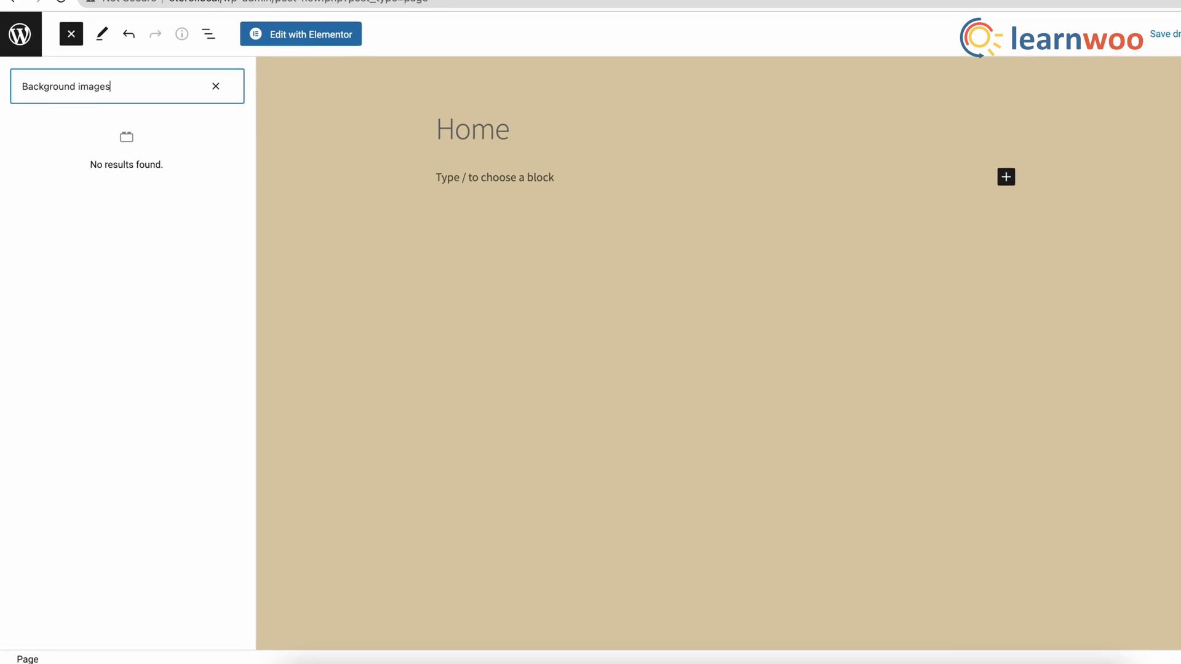
key(BackSpace)
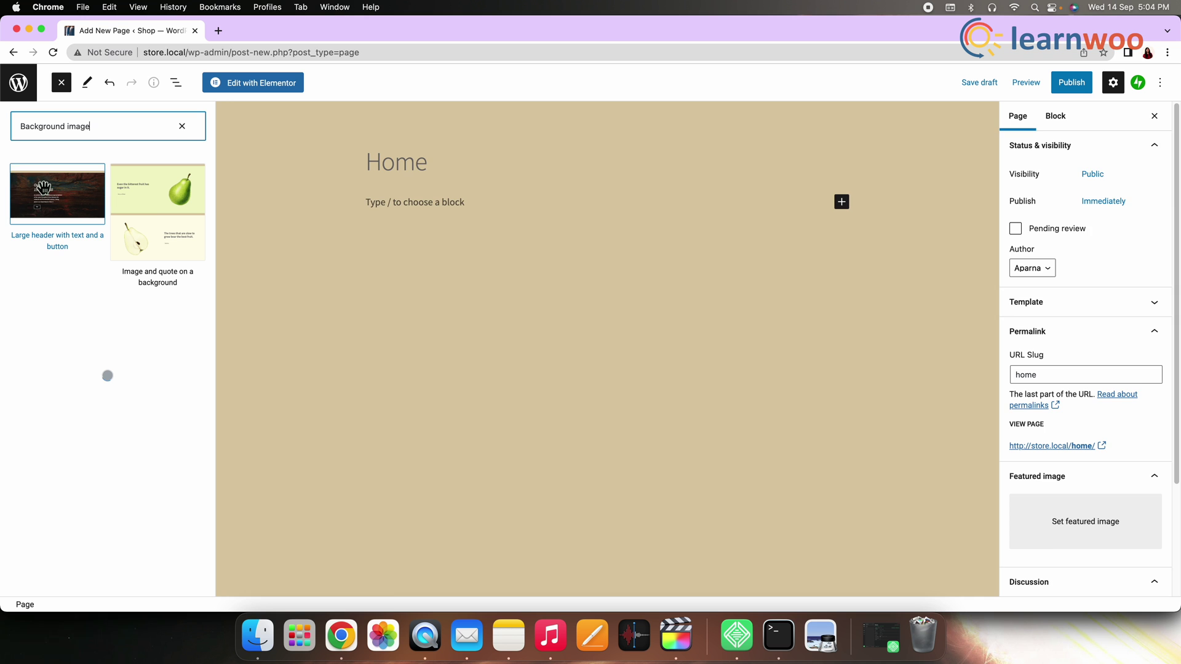
click(68, 161)
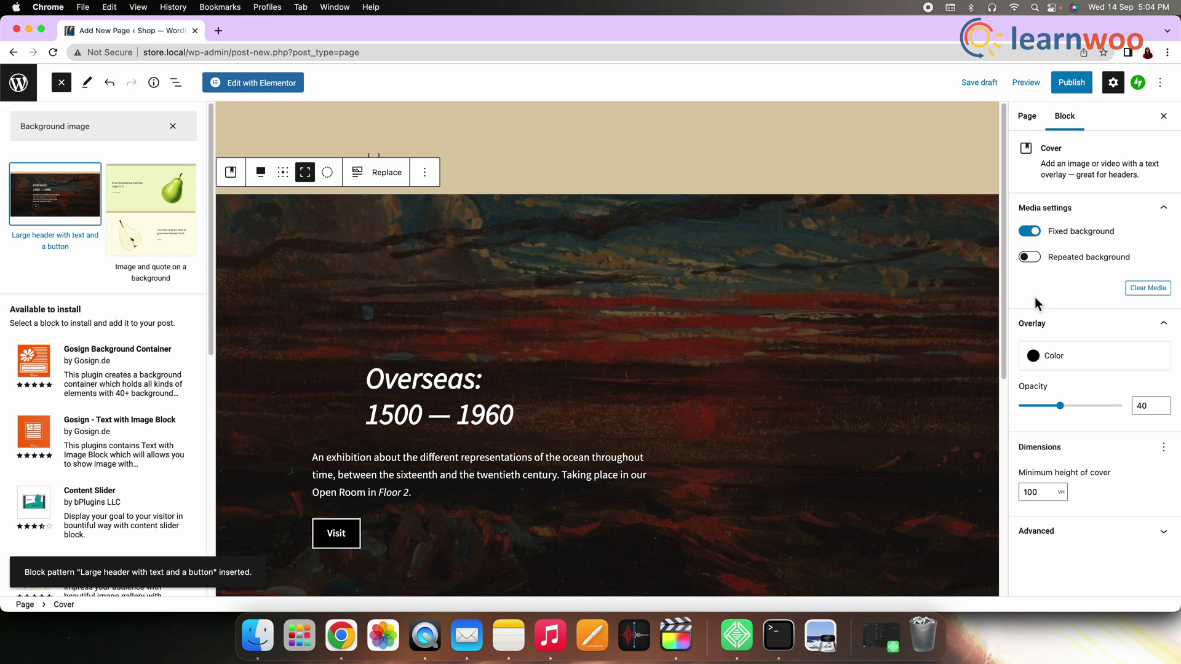
click(1071, 82)
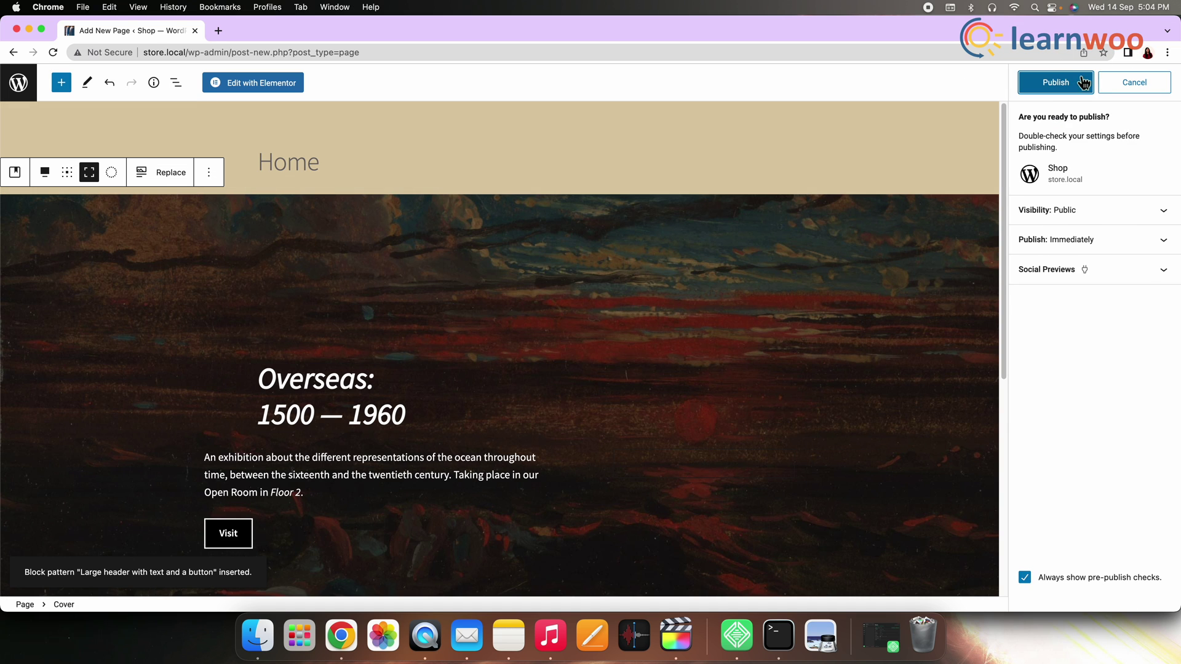
click(1077, 89)
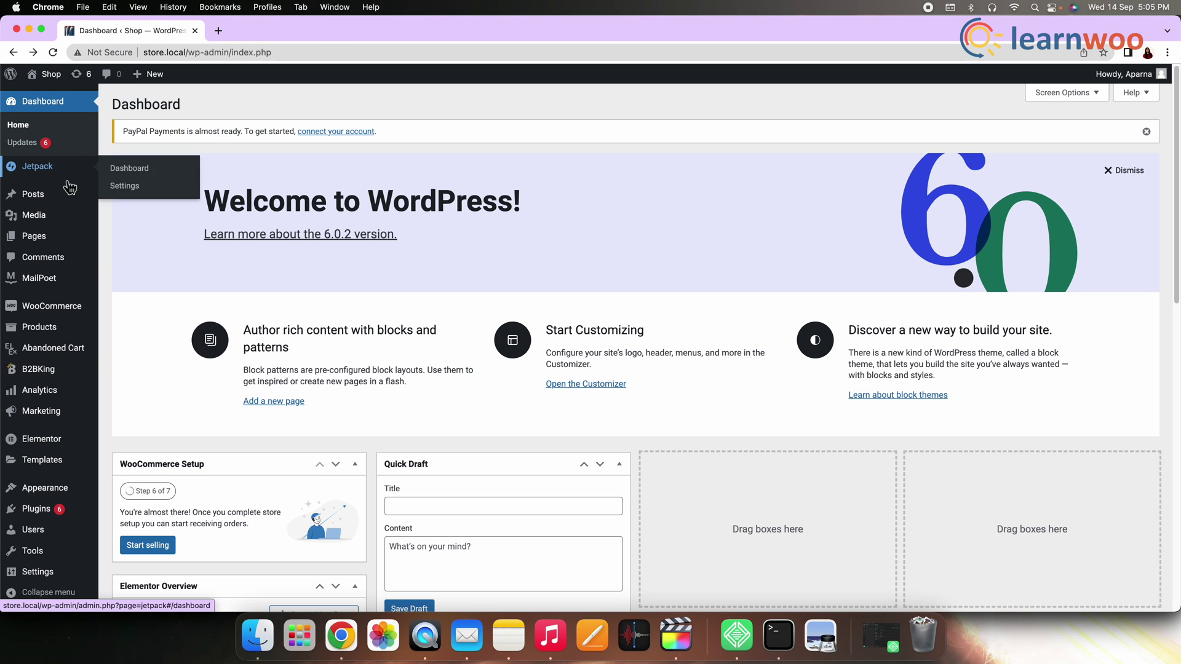
Step: Quick-edit the Home page in the pages list, keeping Main Page (no parent) as parent, and set its template to Homepage
mouse_move(68, 197)
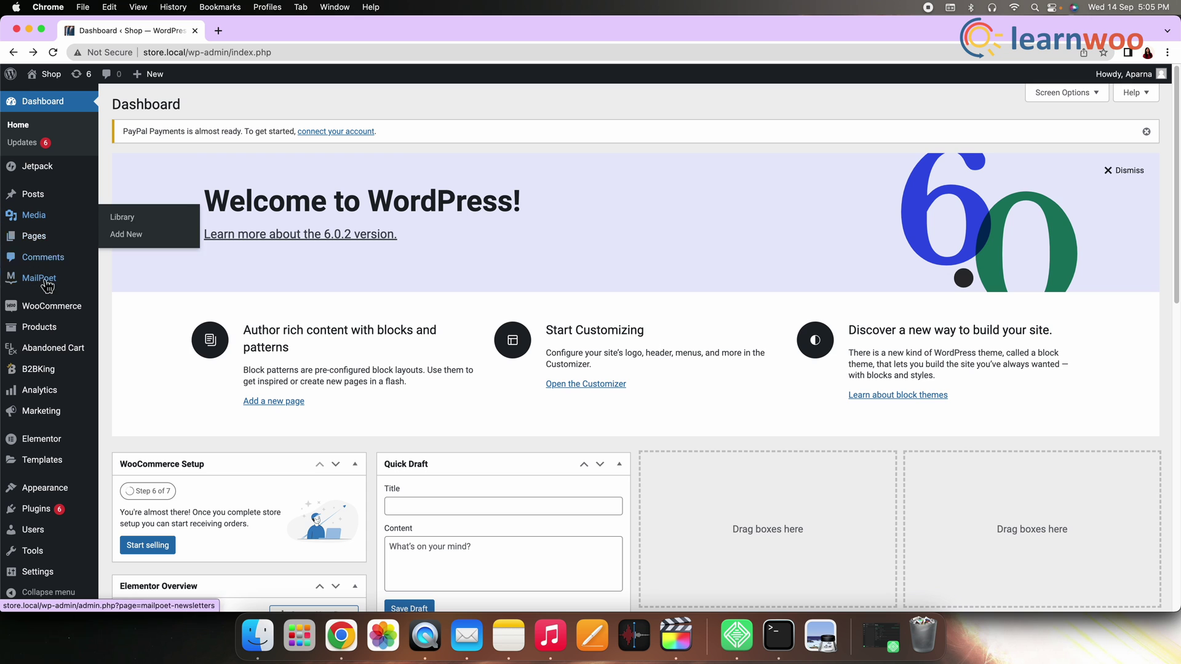
click(44, 244)
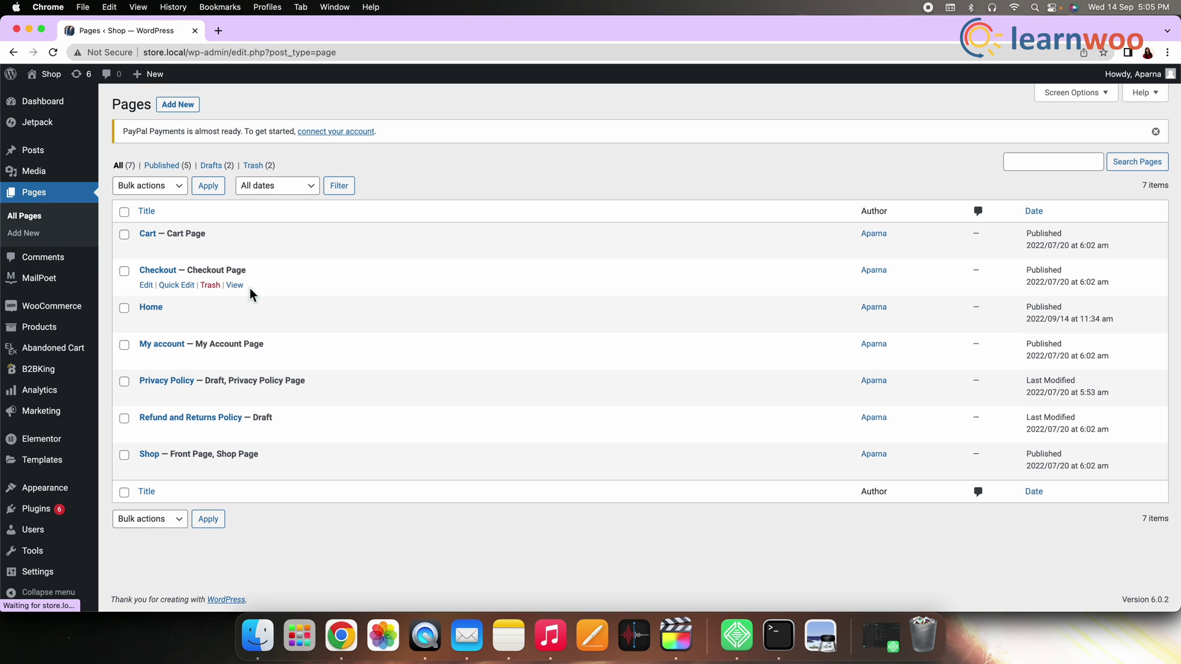
click(176, 322)
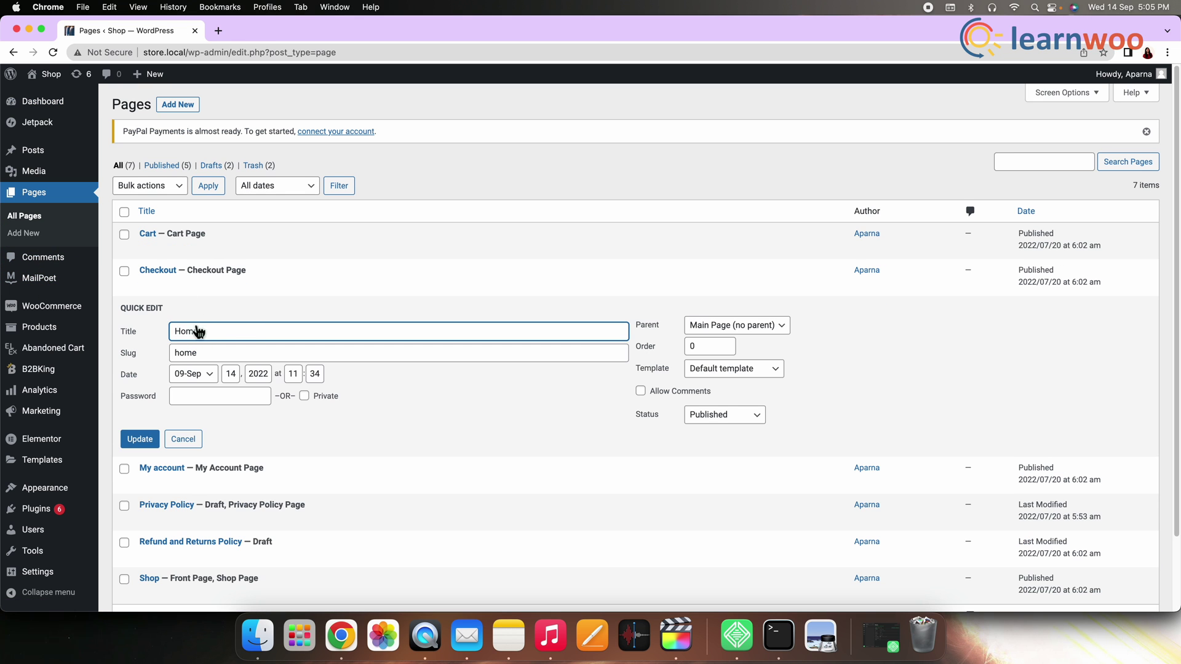
click(705, 333)
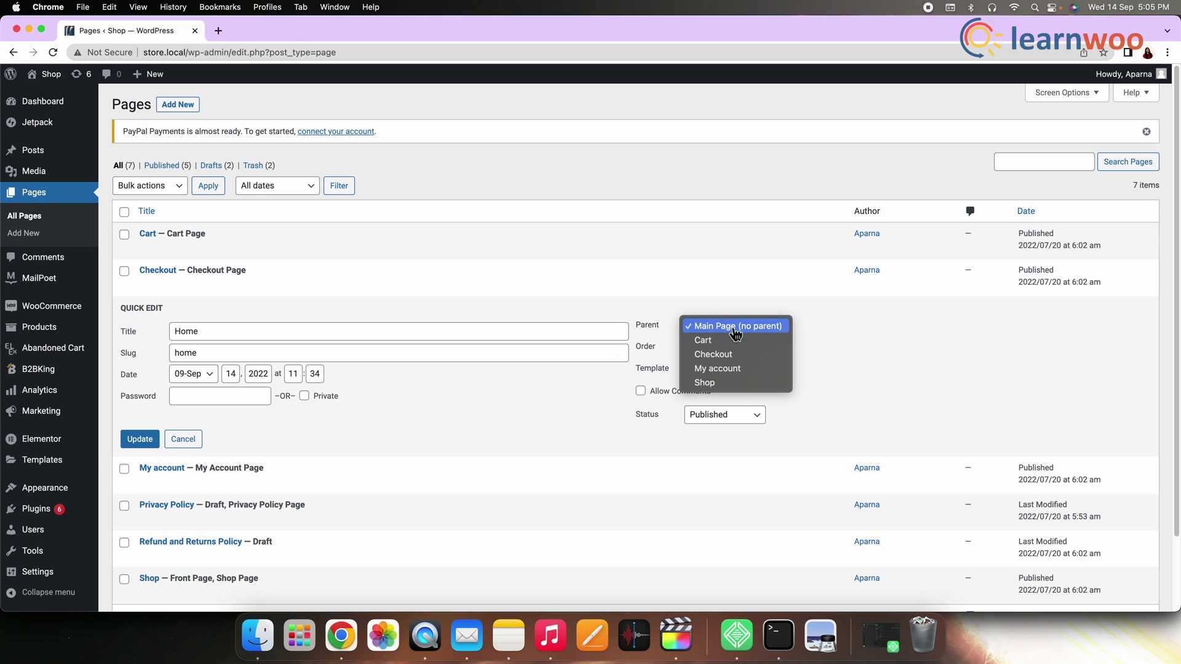
click(735, 326)
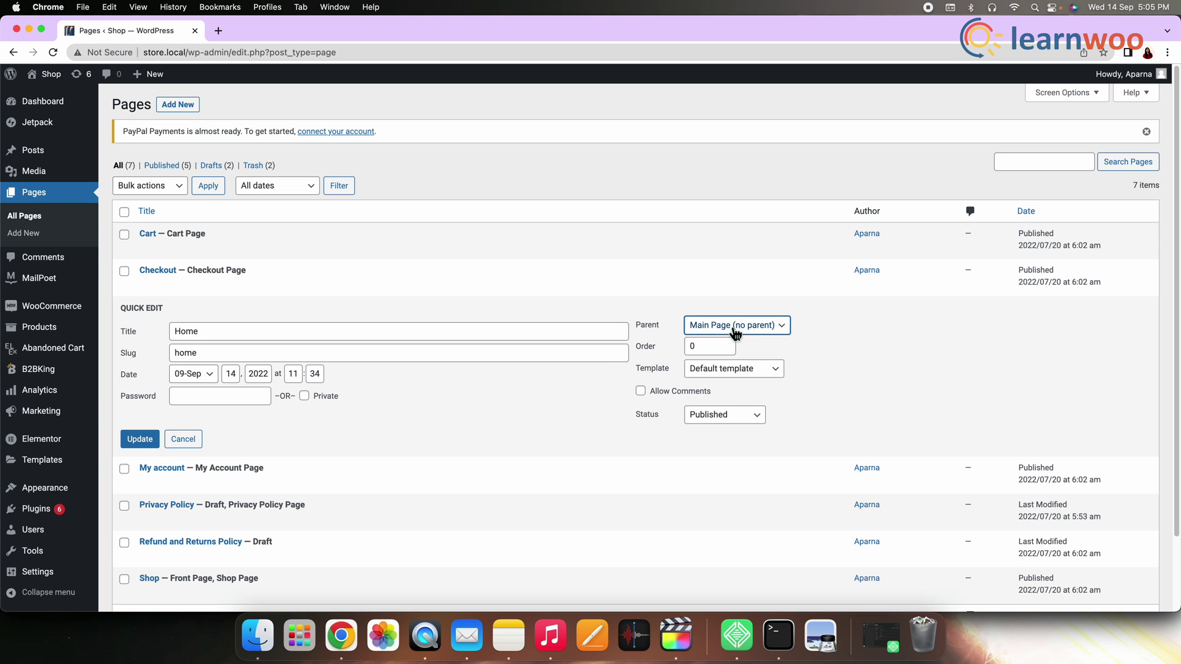
click(719, 372)
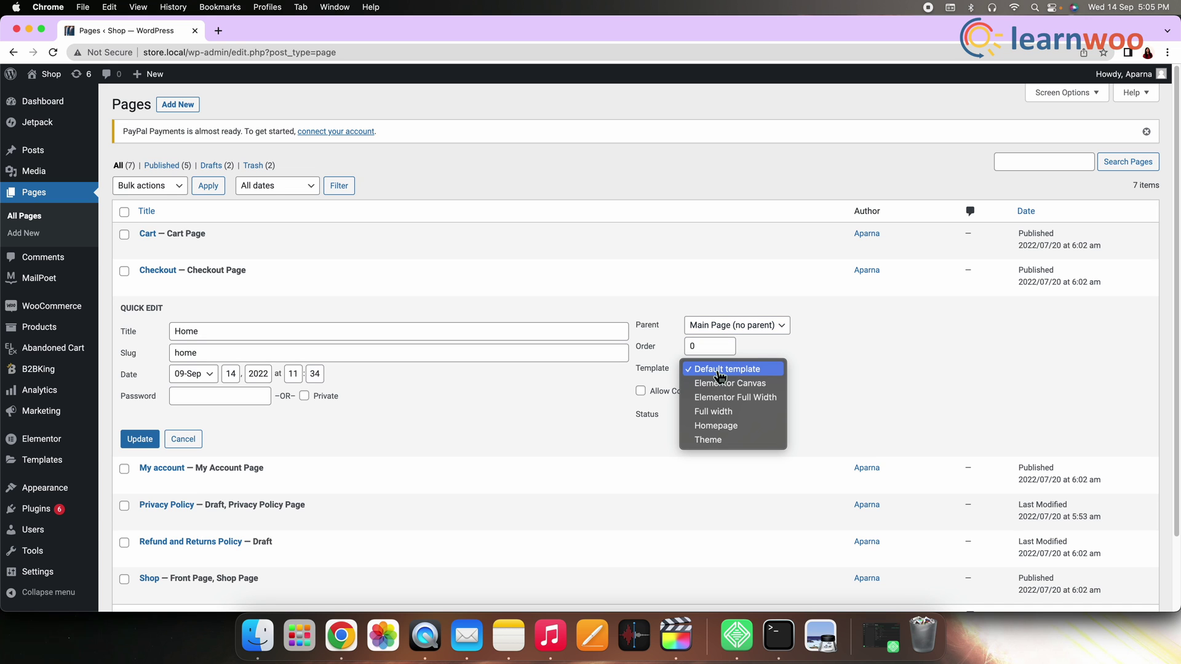
click(716, 426)
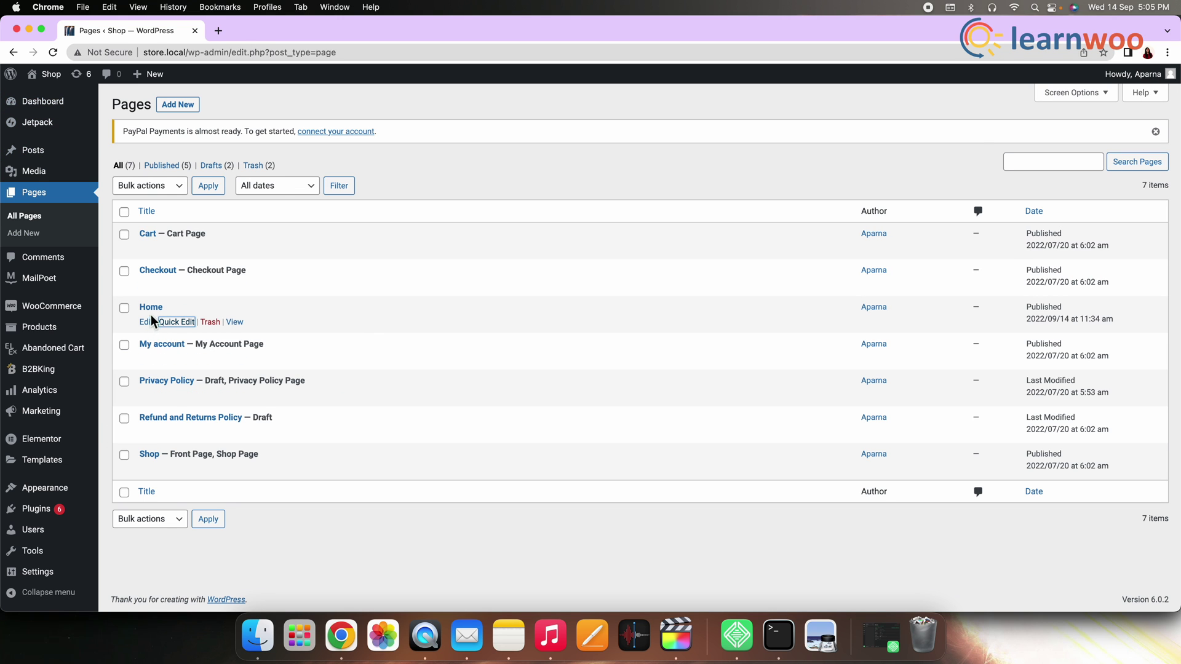
Step: View the live Home page and examine its header image, category, New In, Fan Favorites and On Sale sections
click(235, 322)
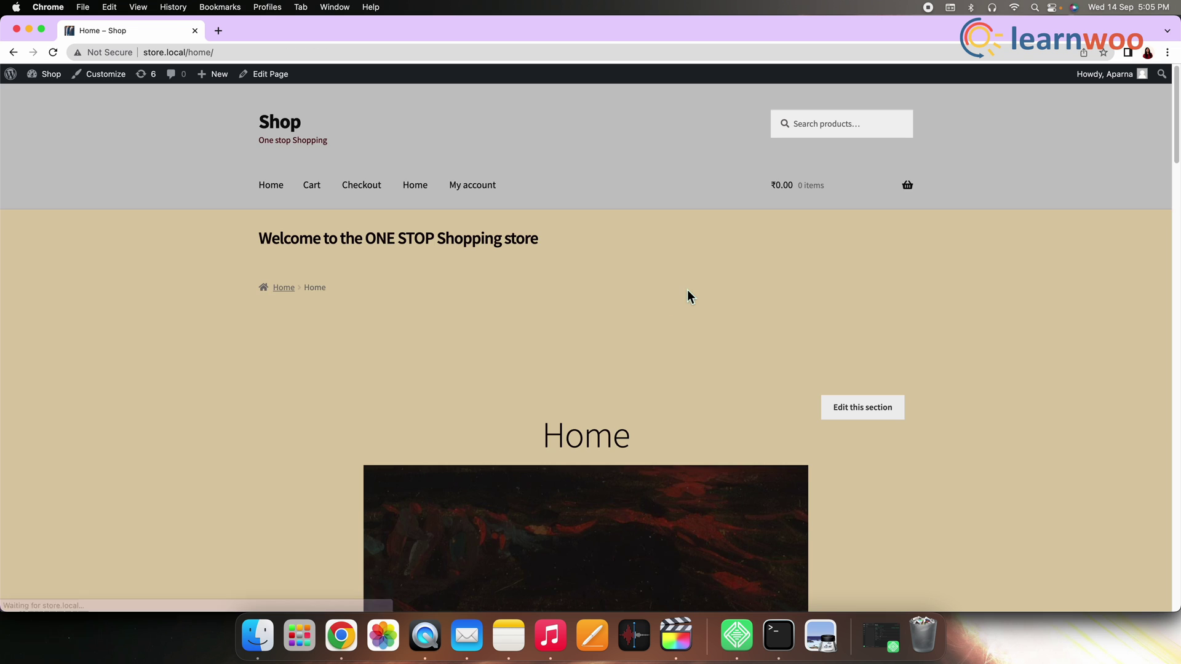
scroll(728, 338, down, 3)
scroll(728, 340, down, 12)
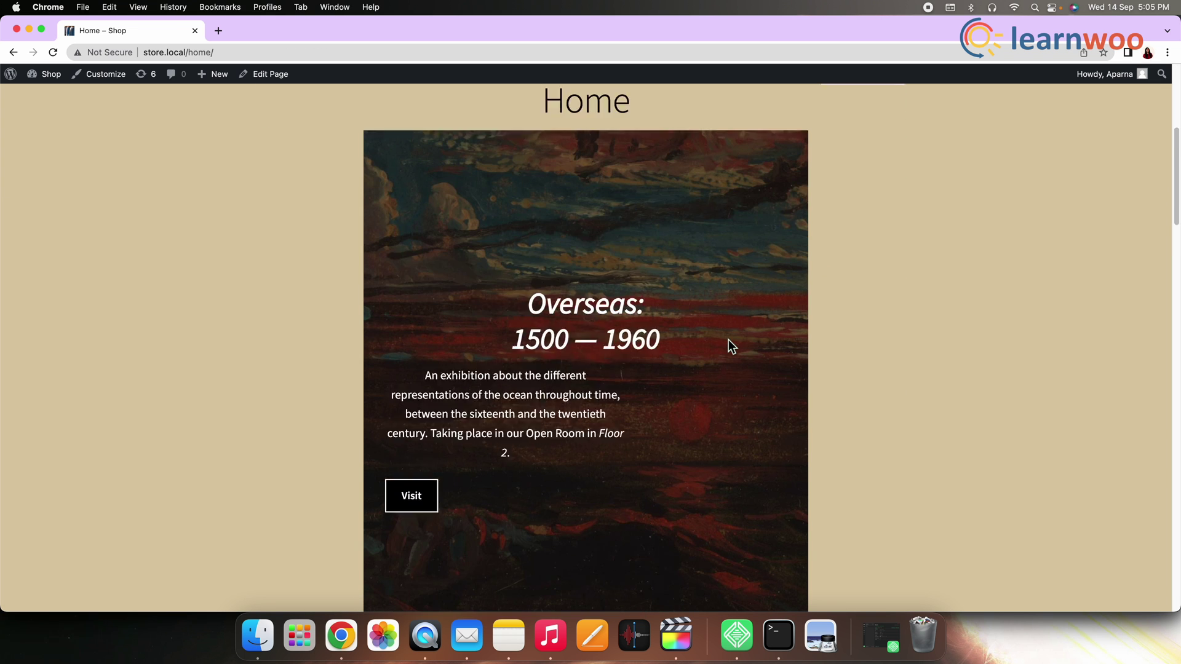
scroll(725, 343, down, 3)
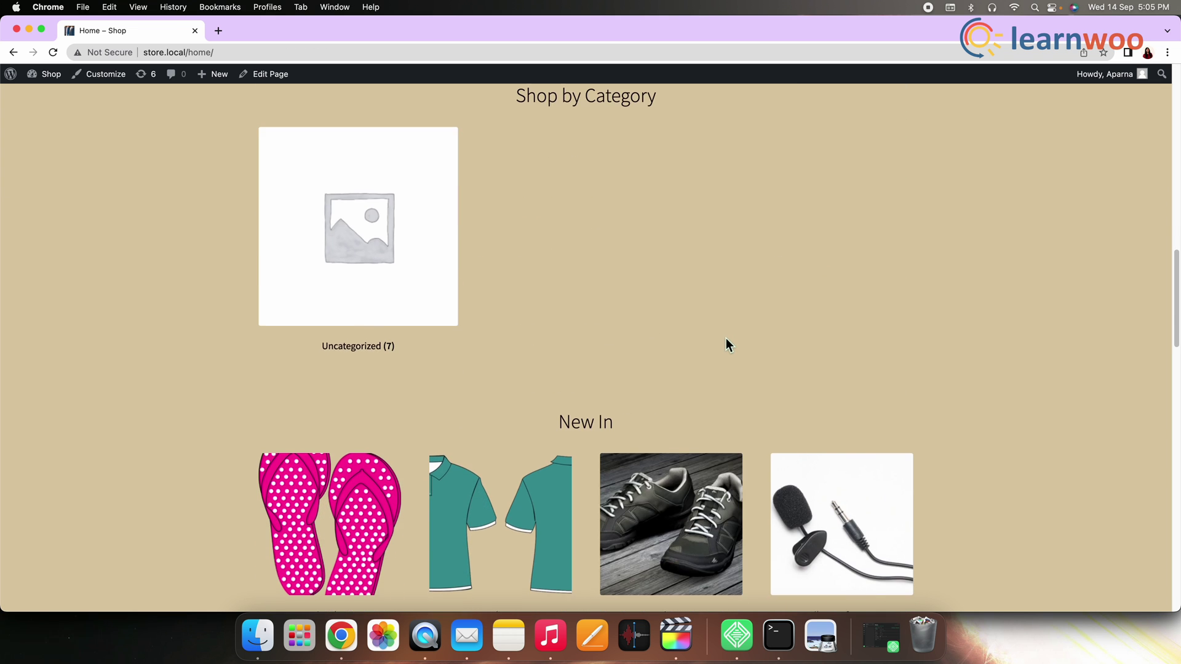
scroll(726, 343, down, 5)
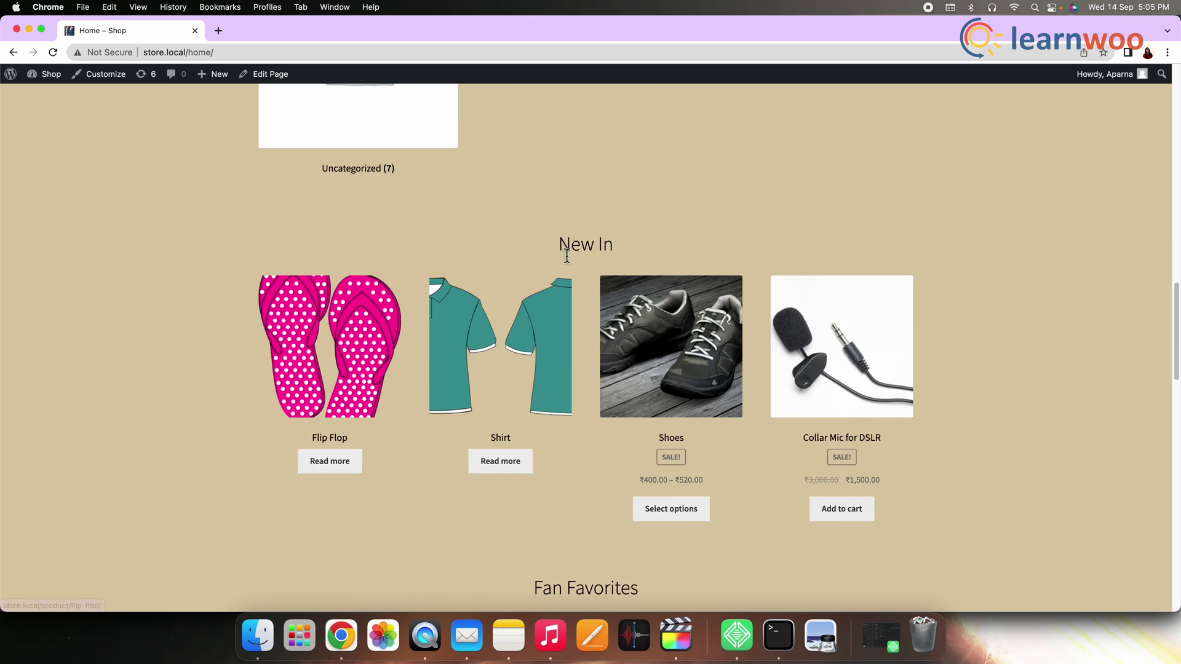
scroll(598, 257, down, 6)
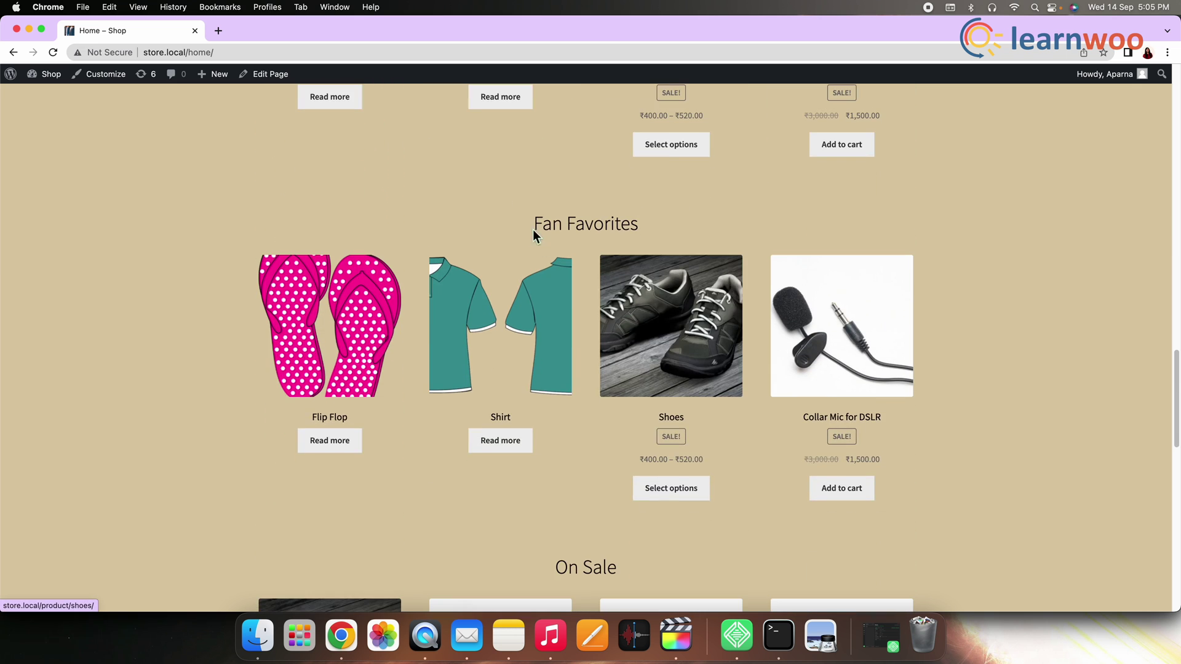
scroll(620, 243, down, 4)
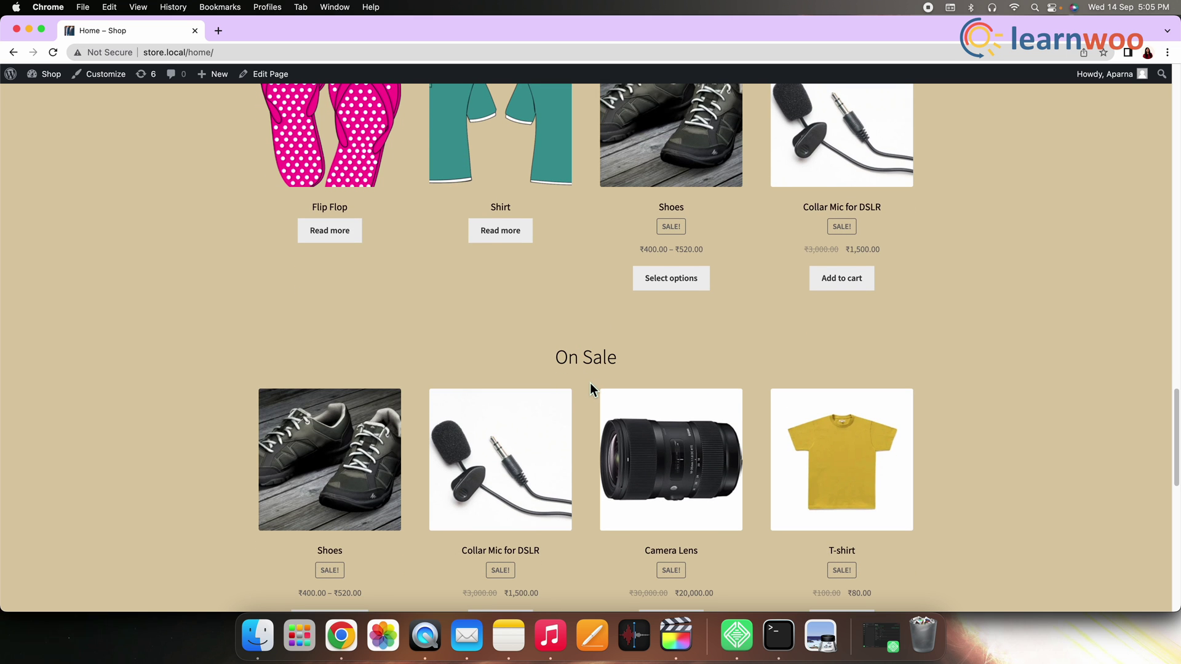
scroll(589, 386, down, 7)
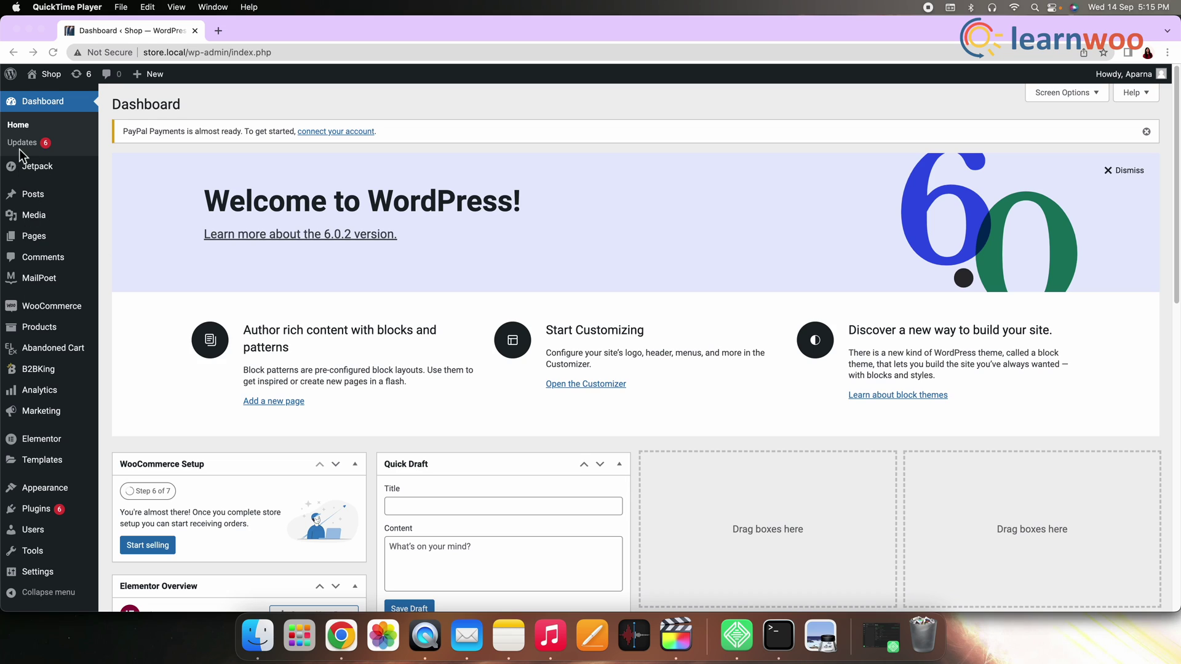
Step: Open the WooCommerce Product Catalog settings in the theme Customizer
click(31, 498)
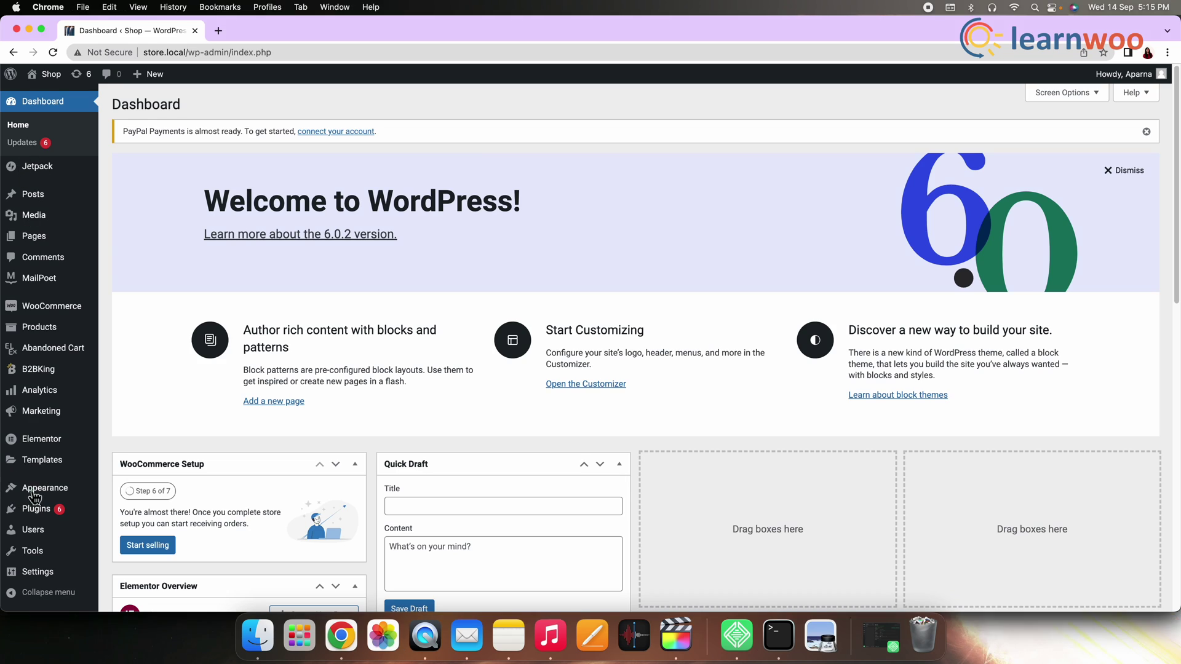
mouse_move(44, 498)
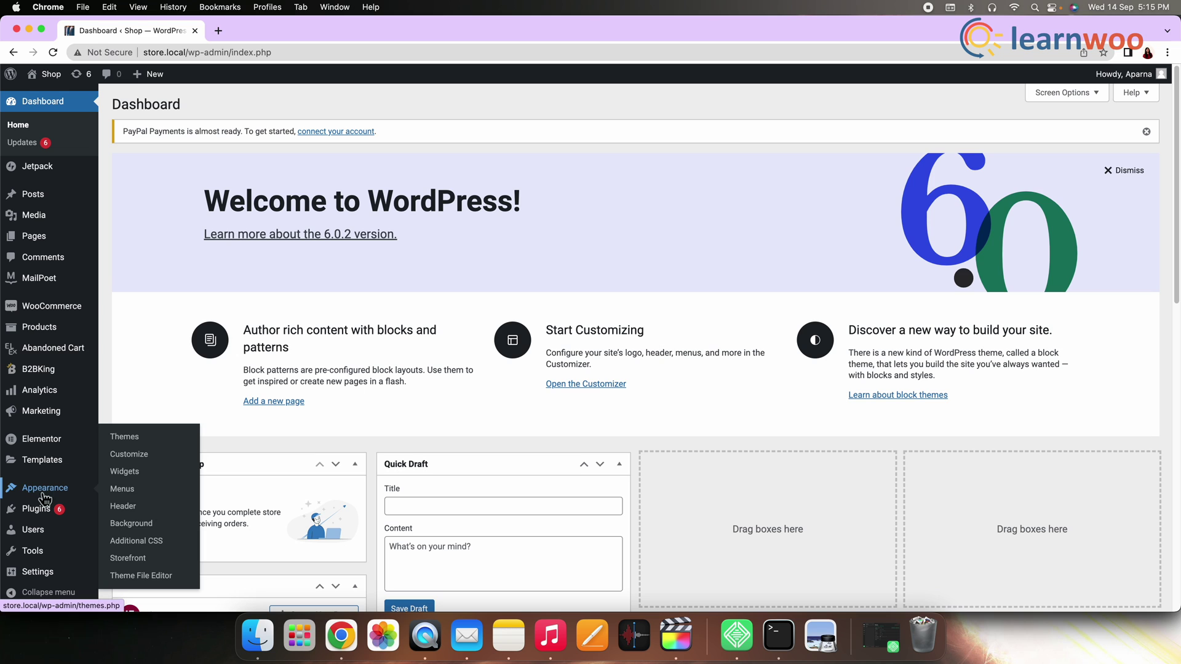
click(130, 462)
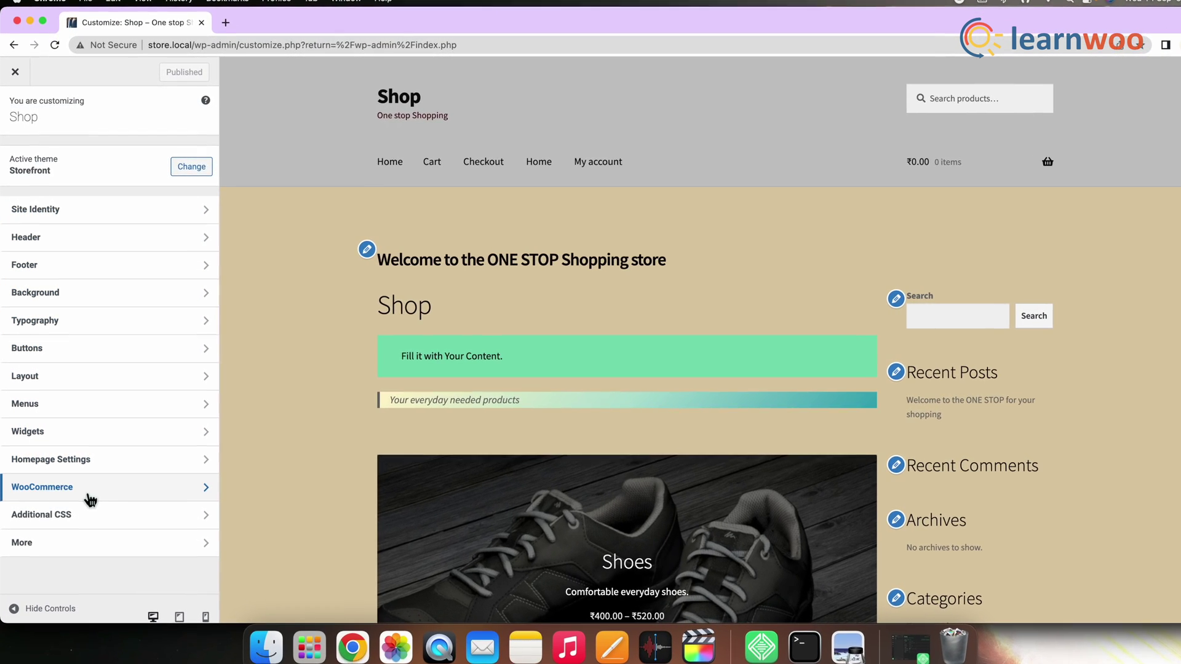
click(90, 495)
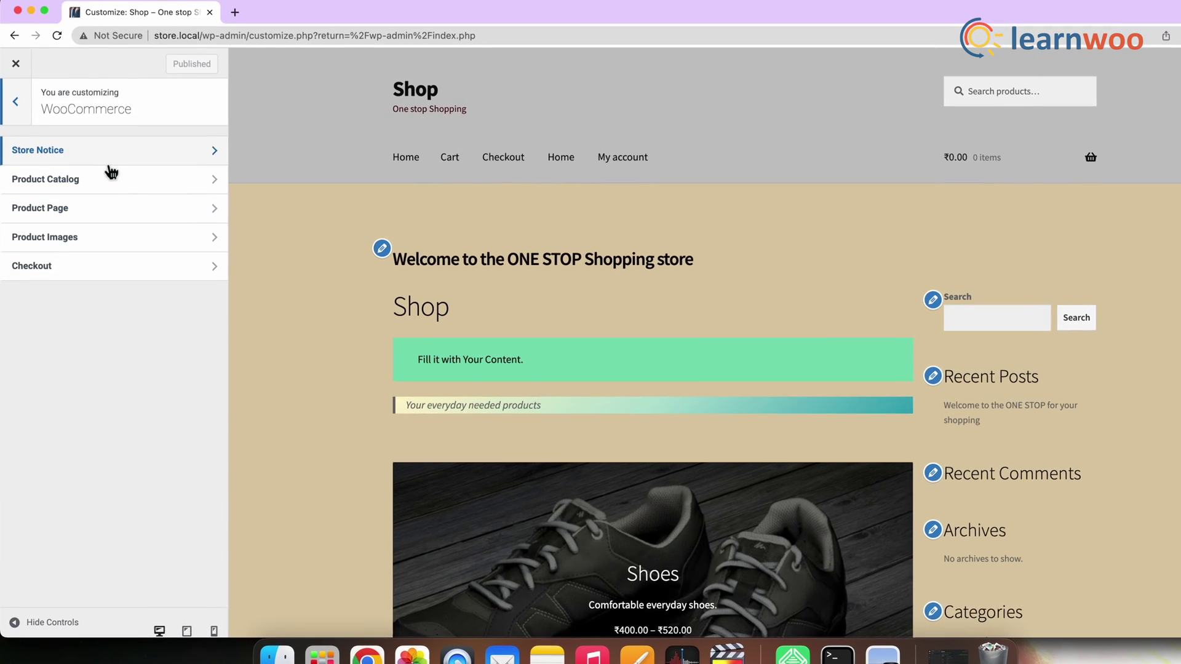
click(111, 185)
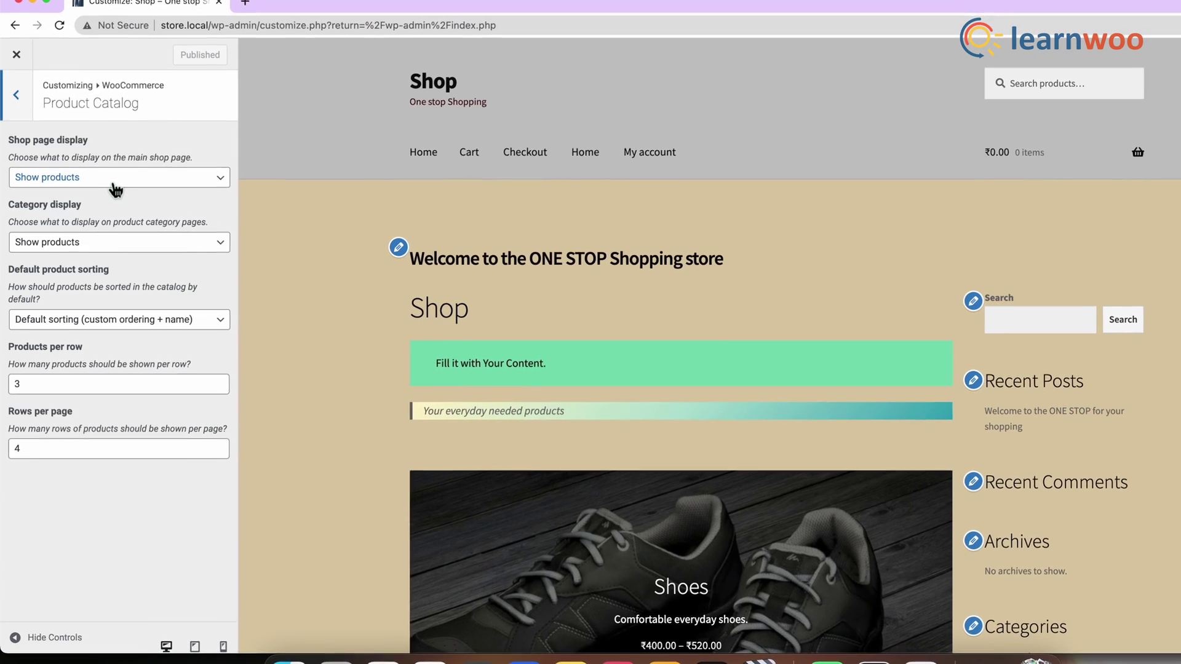